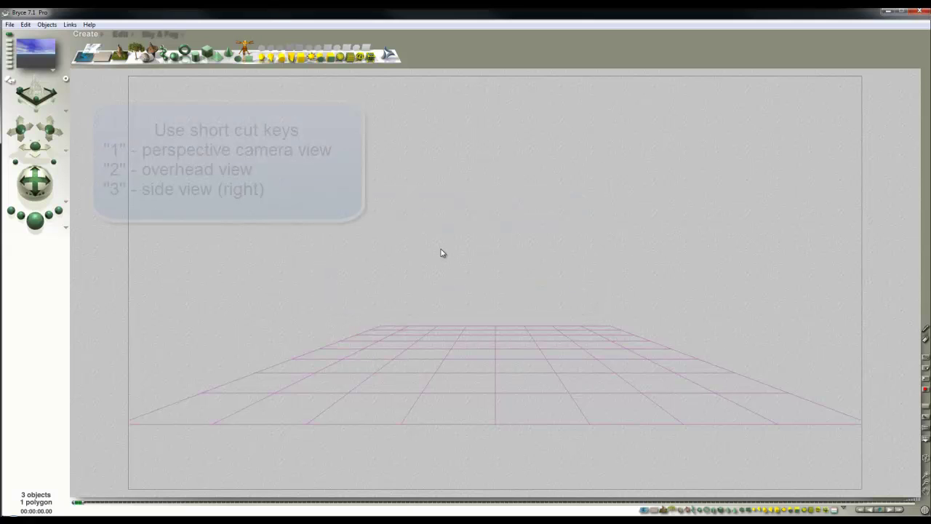
Create a 2D picture face using the DSq3 image from Images temp, then render a preview
key(2)
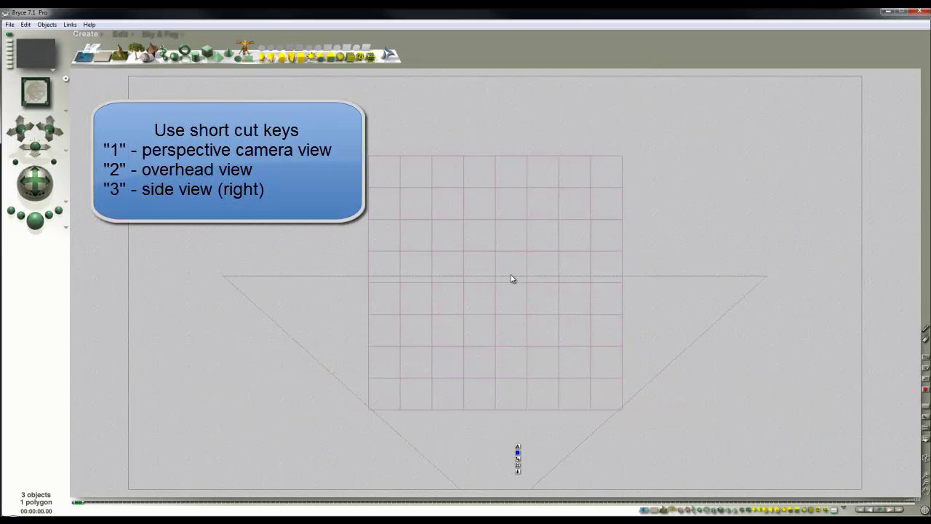
click(924, 485)
key(1)
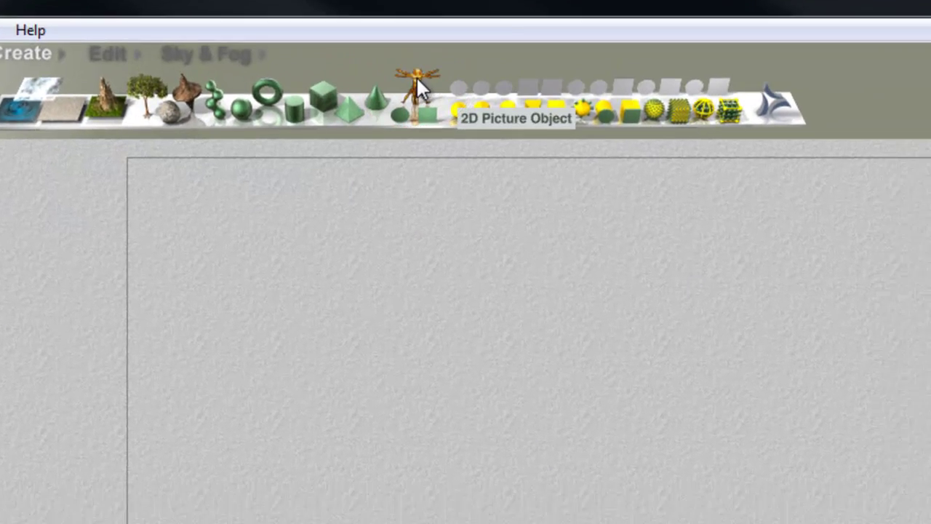
click(463, 111)
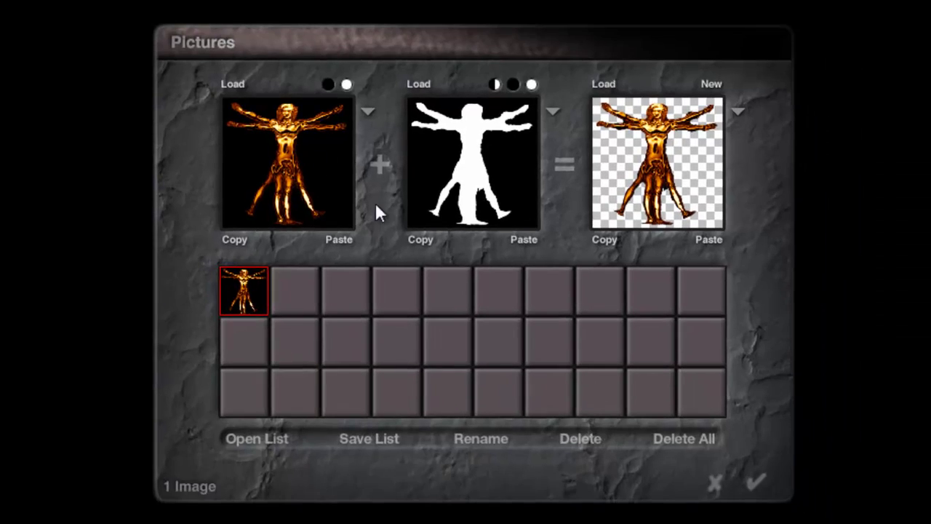
click(298, 284)
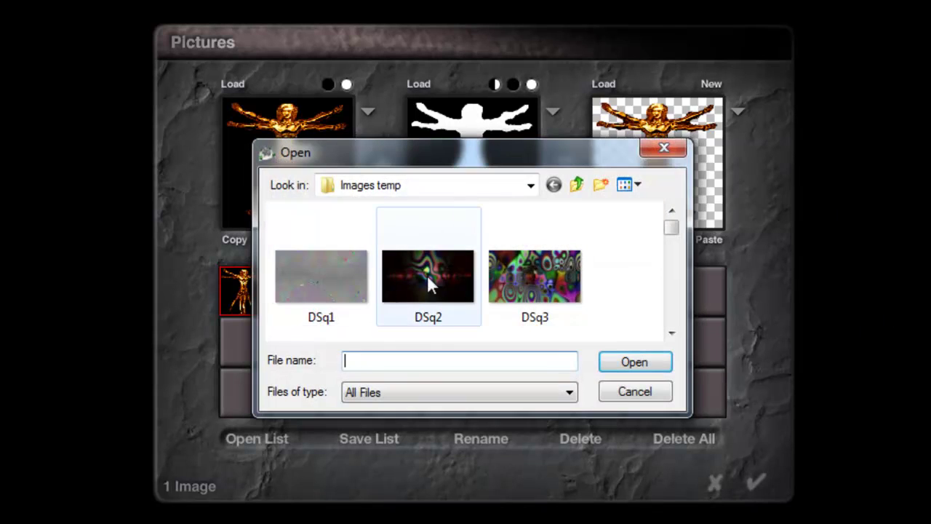
drag(670, 230, 673, 256)
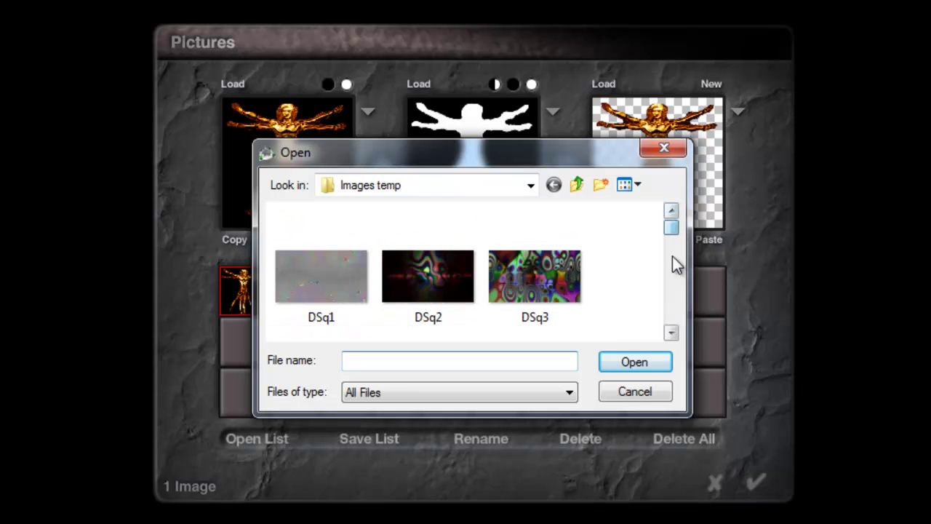
click(568, 279)
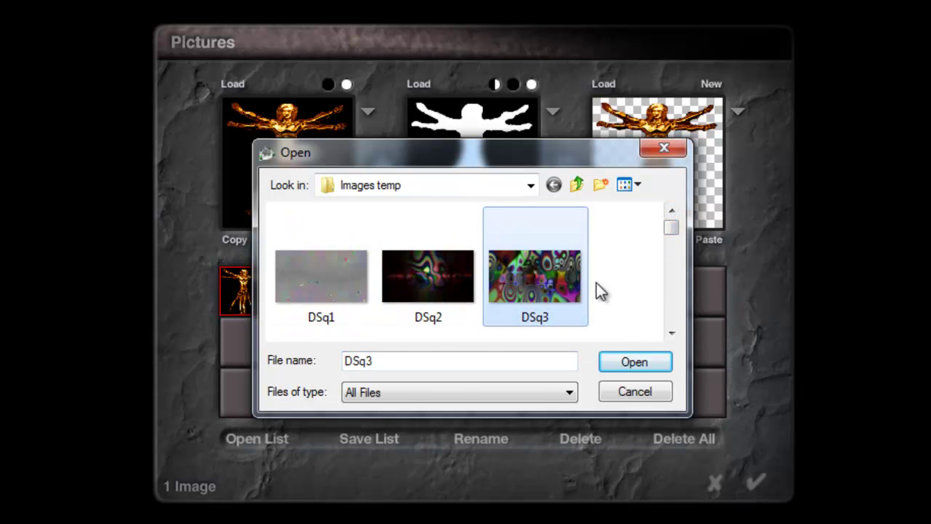
click(639, 363)
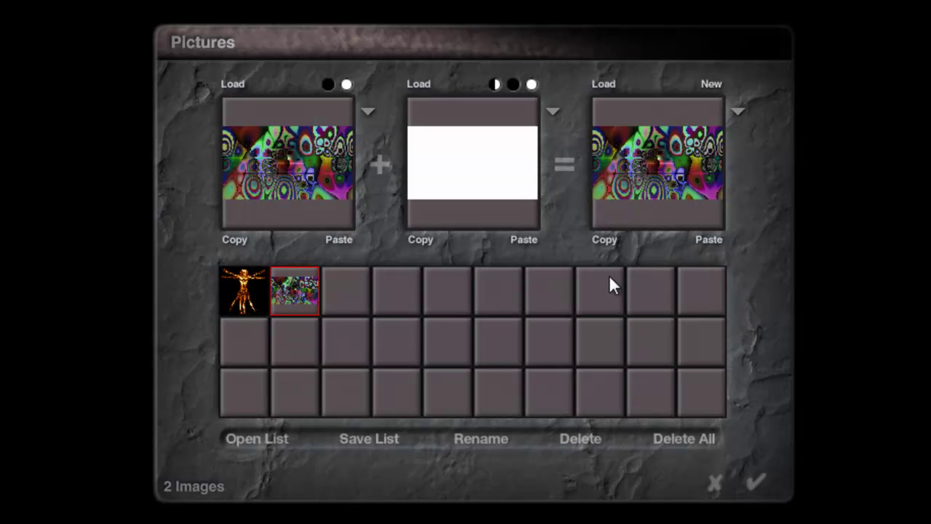
click(760, 483)
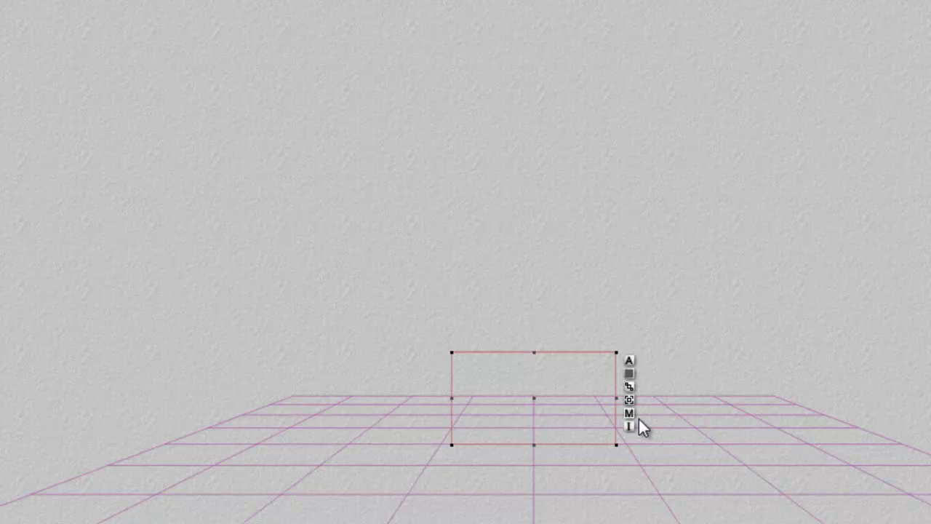
key(ctrl+r)
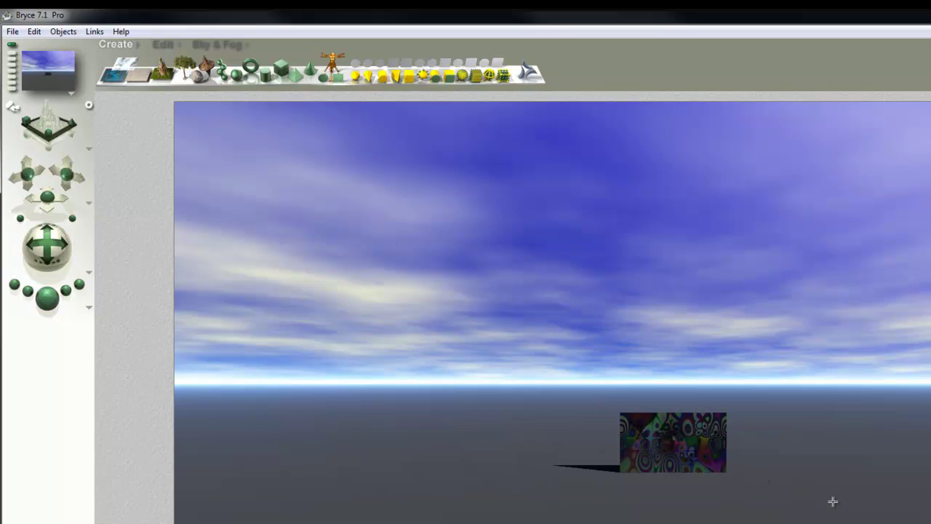
Raise the picture face's material Ambience to 100
click(770, 443)
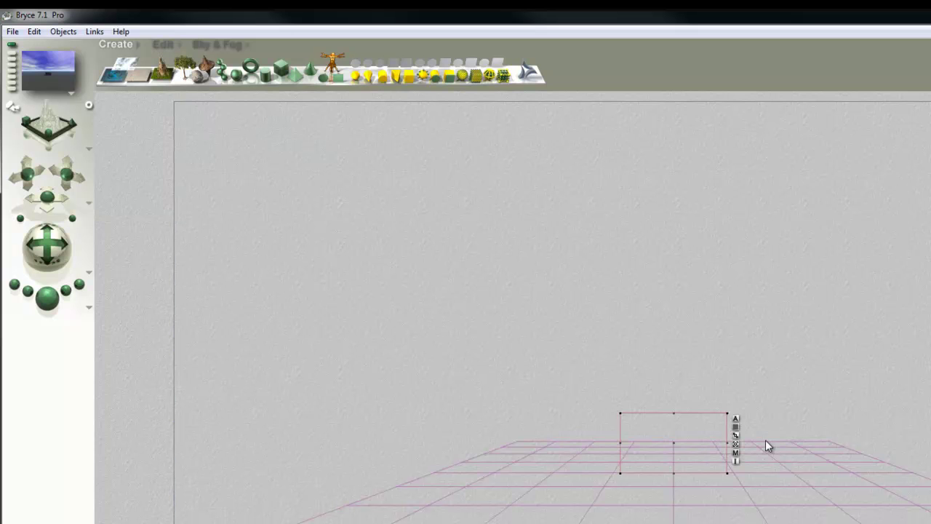
click(735, 453)
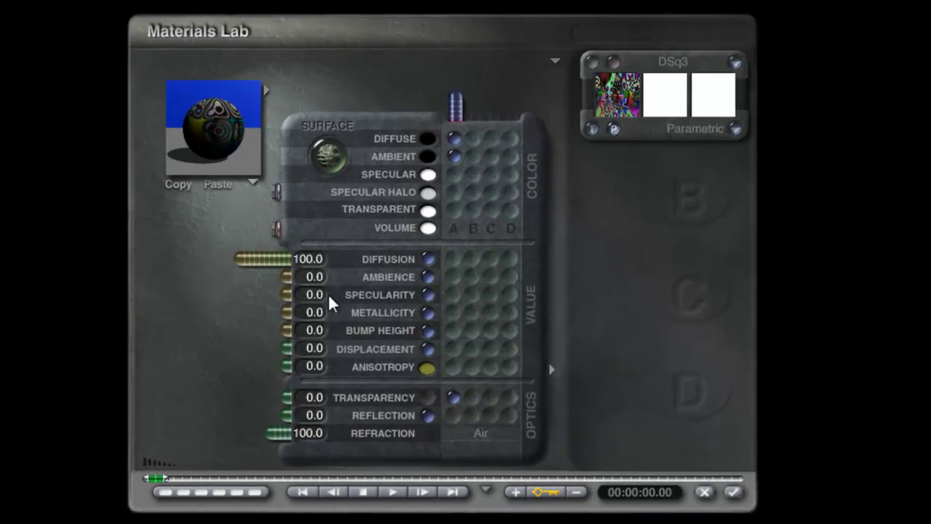
drag(286, 277, 237, 281)
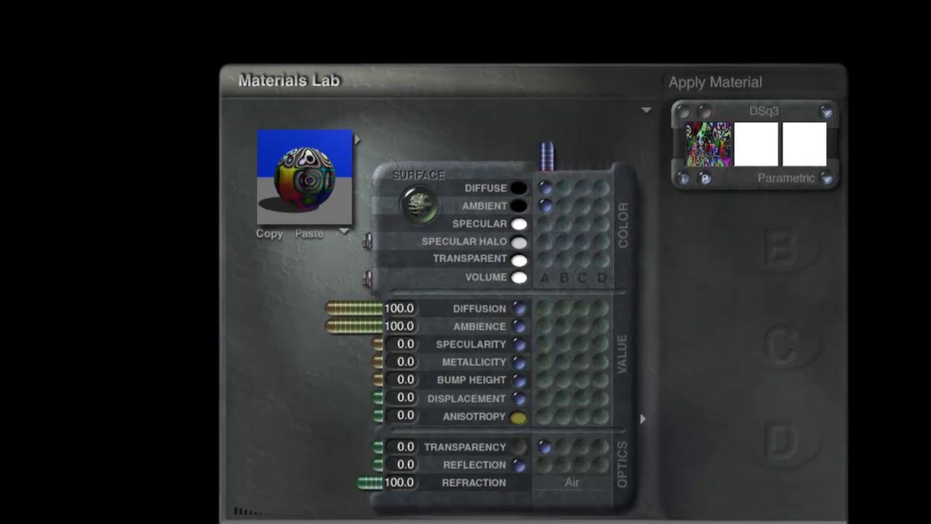
click(735, 494)
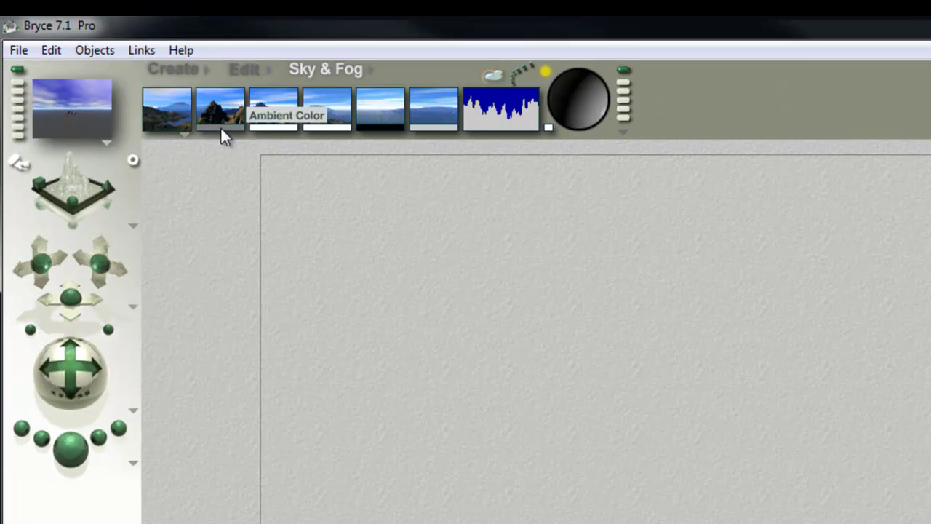
Set ambient colour to white, turn Atmosphere Off, and make the sky colour black
drag(221, 128, 271, 134)
click(184, 135)
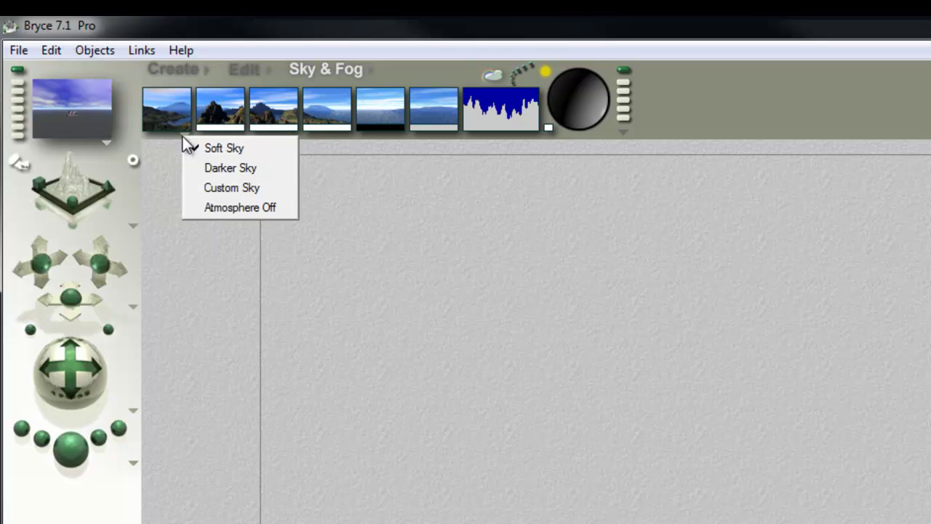
click(224, 207)
drag(183, 127, 386, 121)
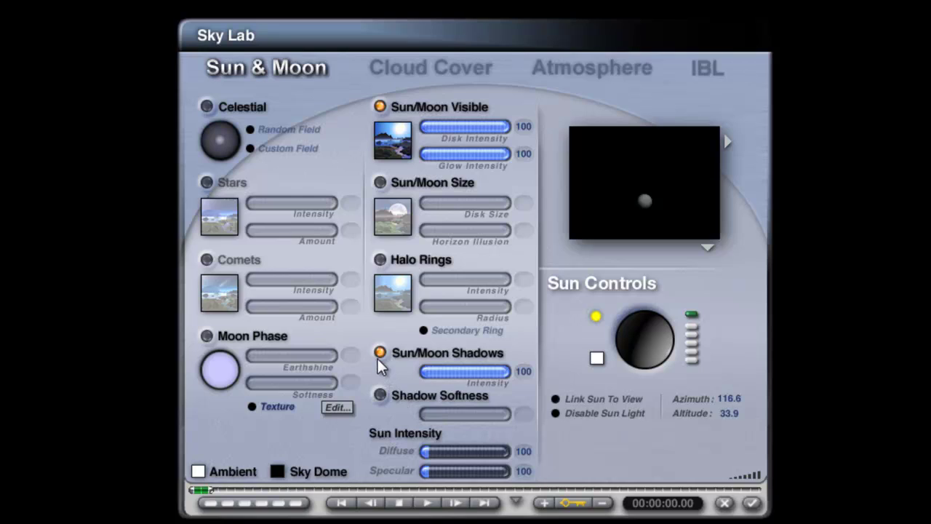
Switch off Sun/Moon Shadows on the Sky Lab's Sun & Moon tab
click(379, 355)
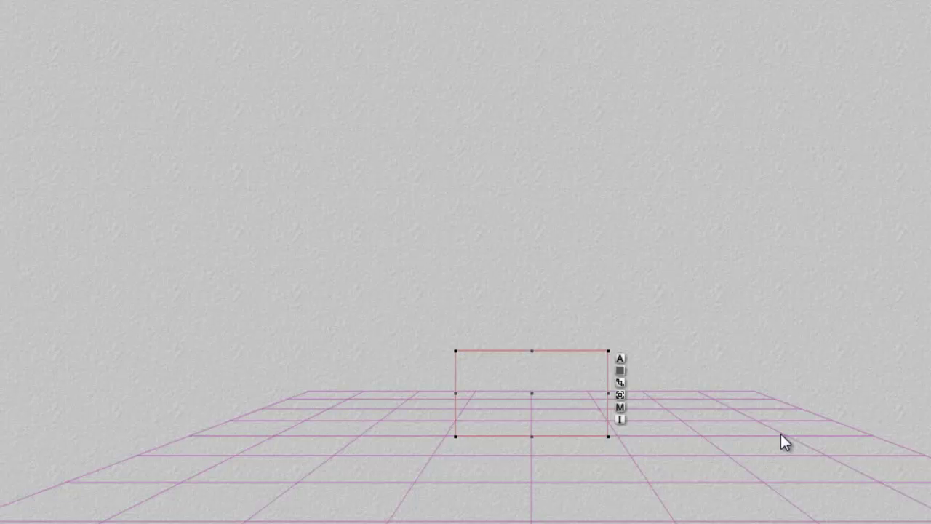
Give the ground plane a mirror material with Diffusion 0 and Reflection 100
click(781, 437)
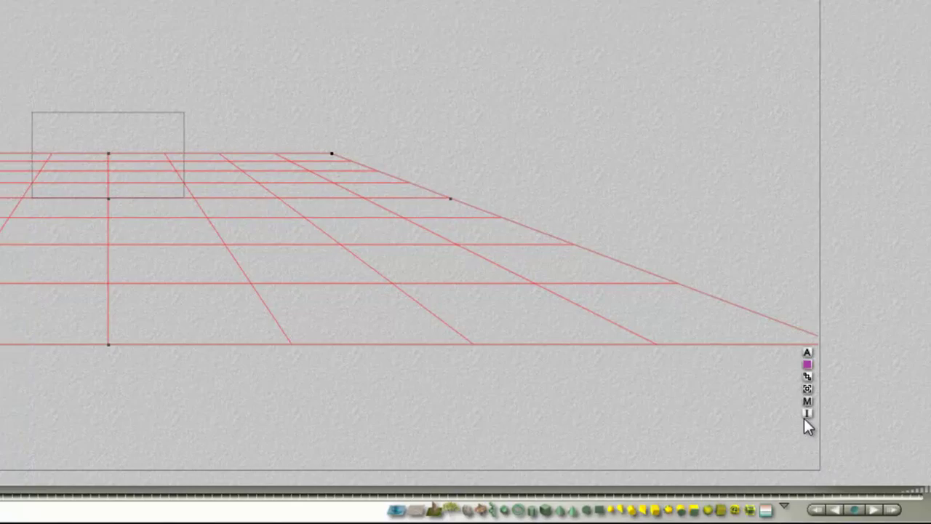
click(783, 387)
drag(288, 263, 388, 311)
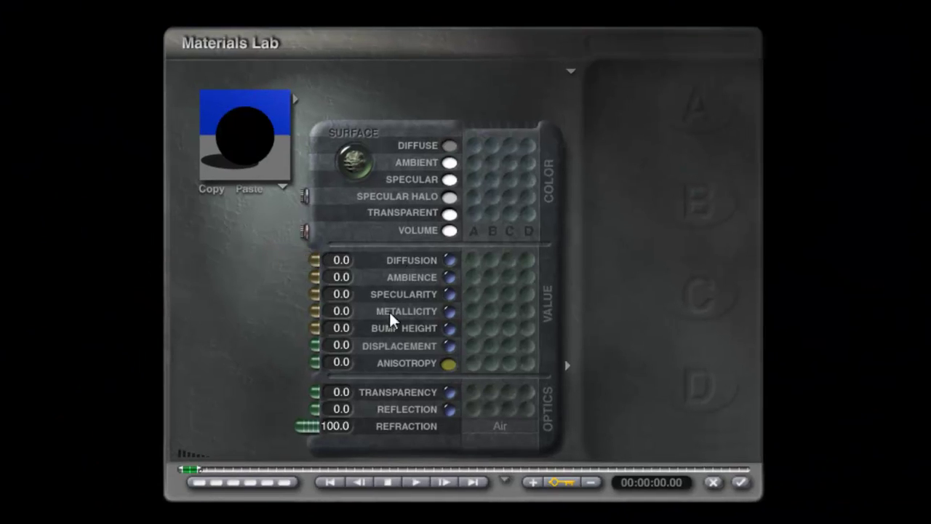
drag(316, 409, 92, 414)
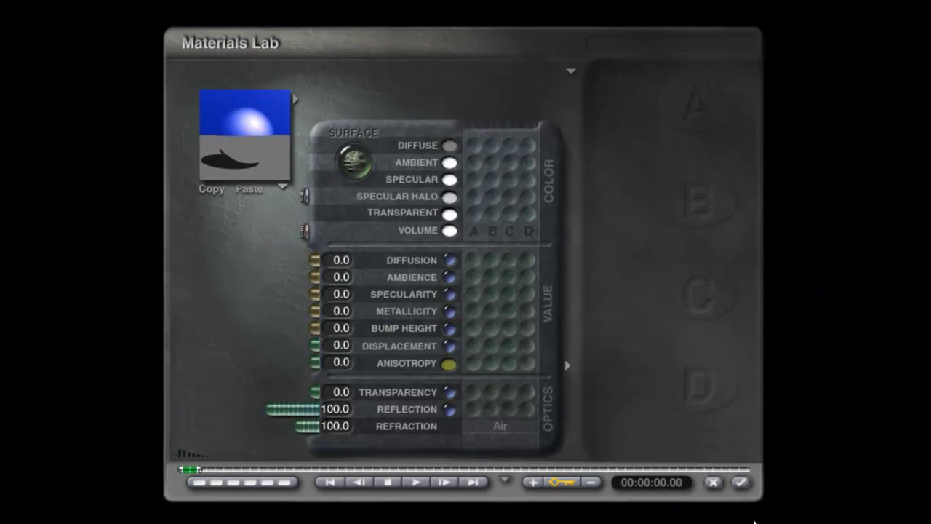
click(740, 481)
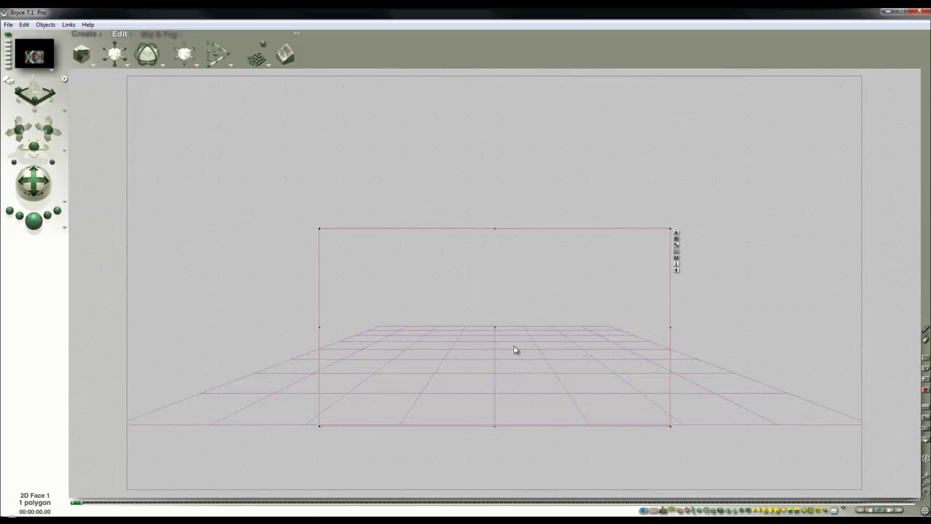
Paste a duplicate mirror plane, rotate it 60° on Z, and test-render the mirrors
click(704, 395)
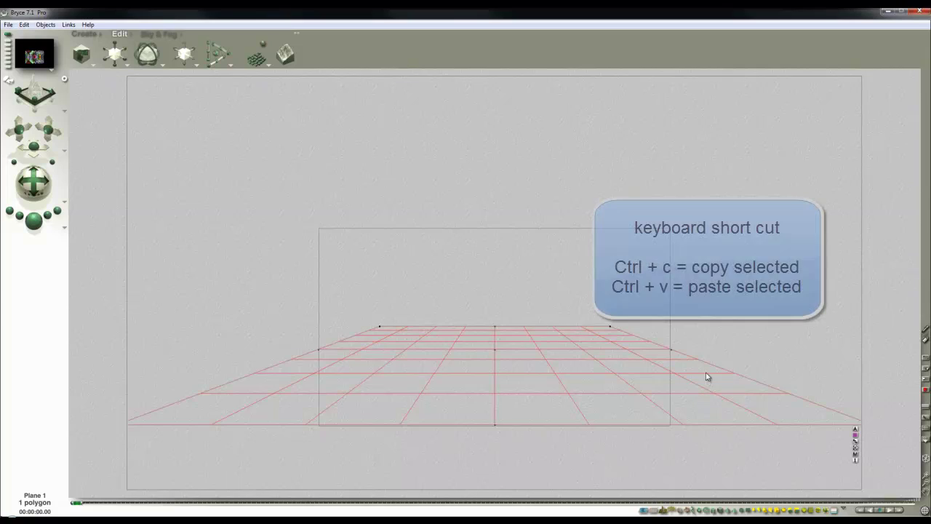
key(ctrl+v)
click(855, 431)
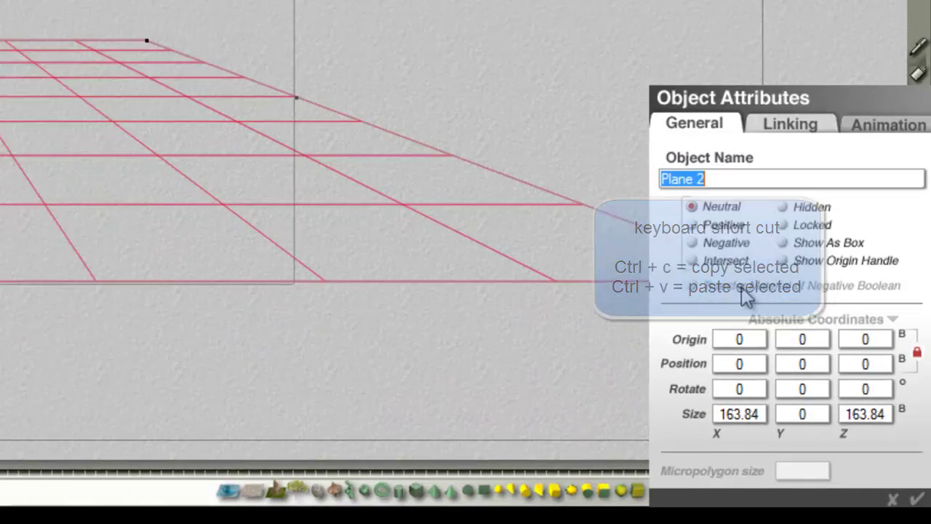
click(903, 468)
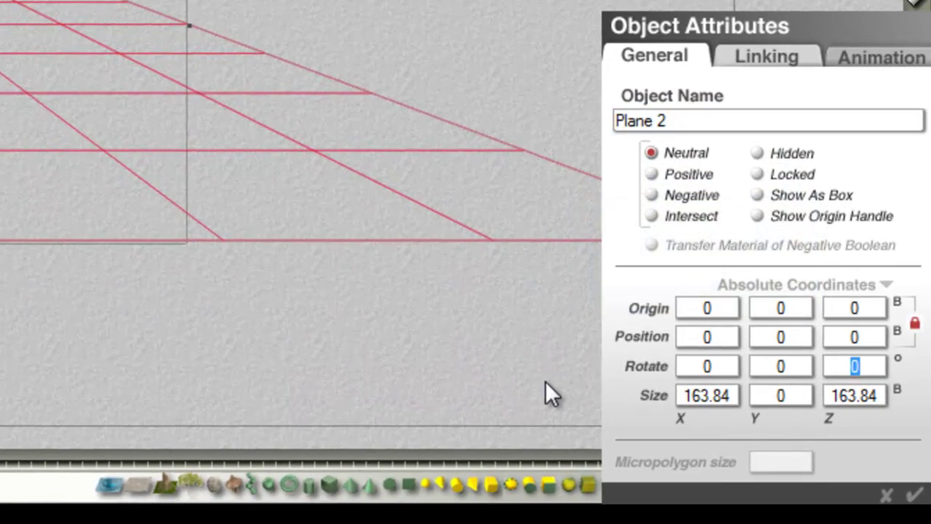
text(5)
text(60)
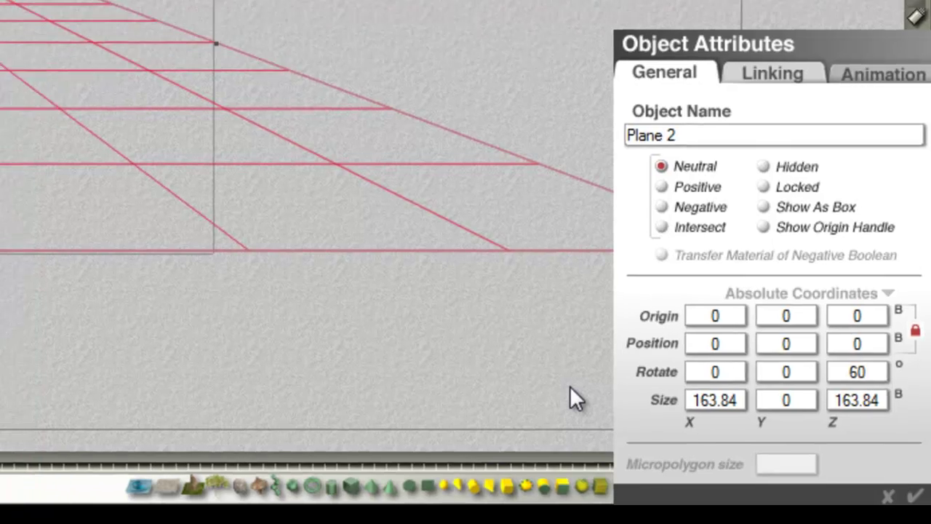
key(Return)
drag(619, 186, 471, 206)
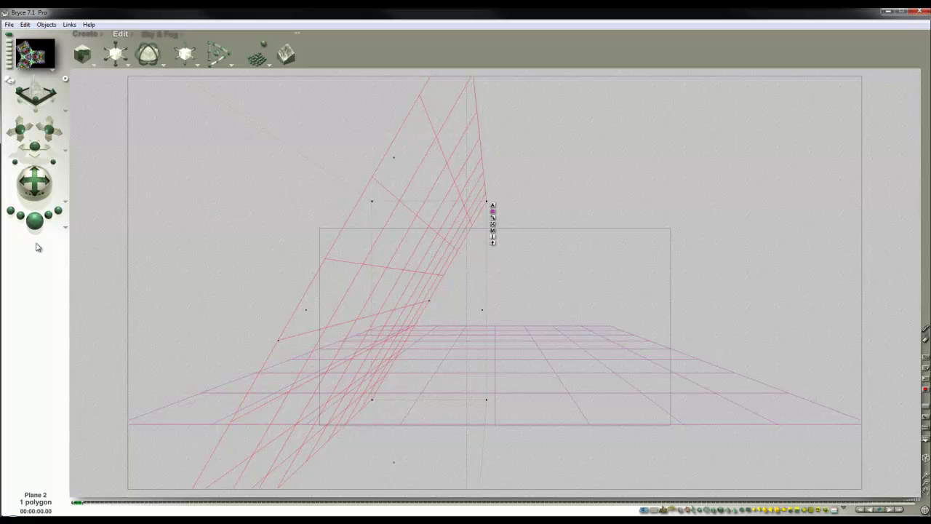
click(34, 219)
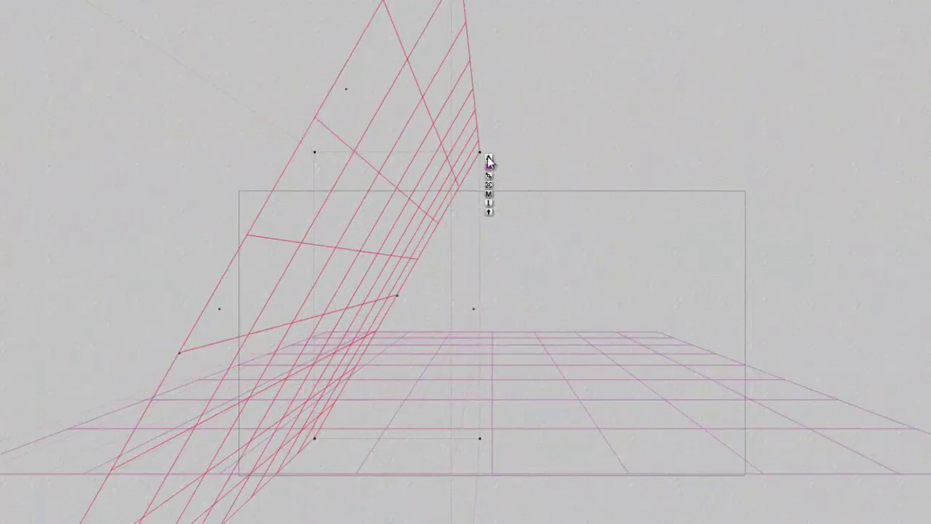
Change Plane 3's Z rotation to -60 and render the kaleidoscope
click(493, 206)
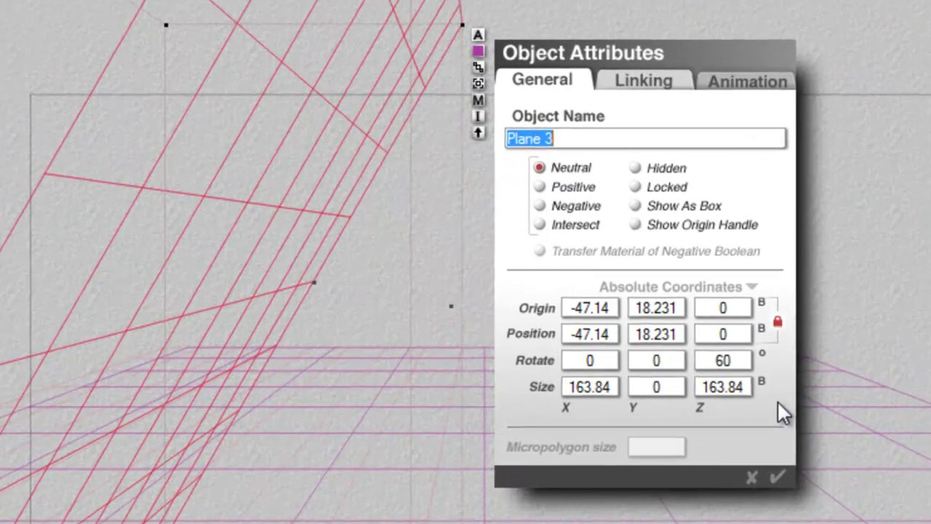
text(-)
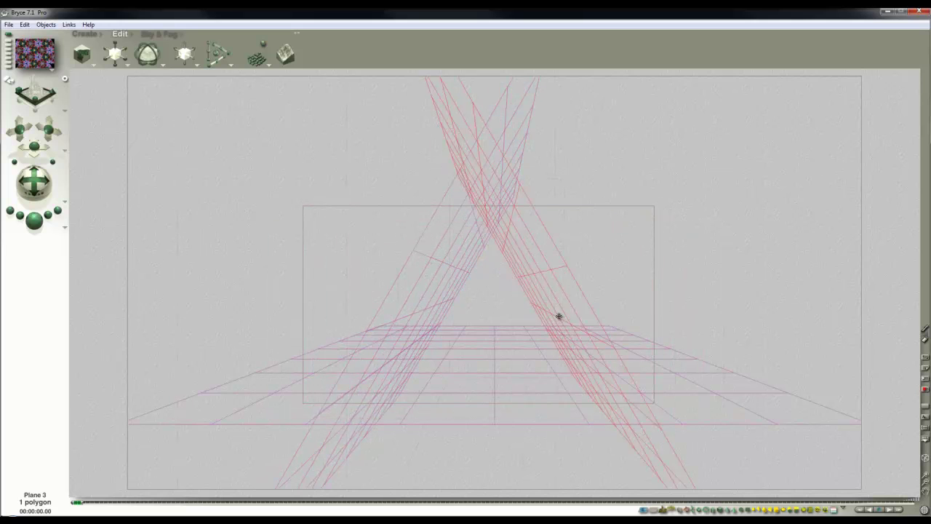
key(ctrl+r)
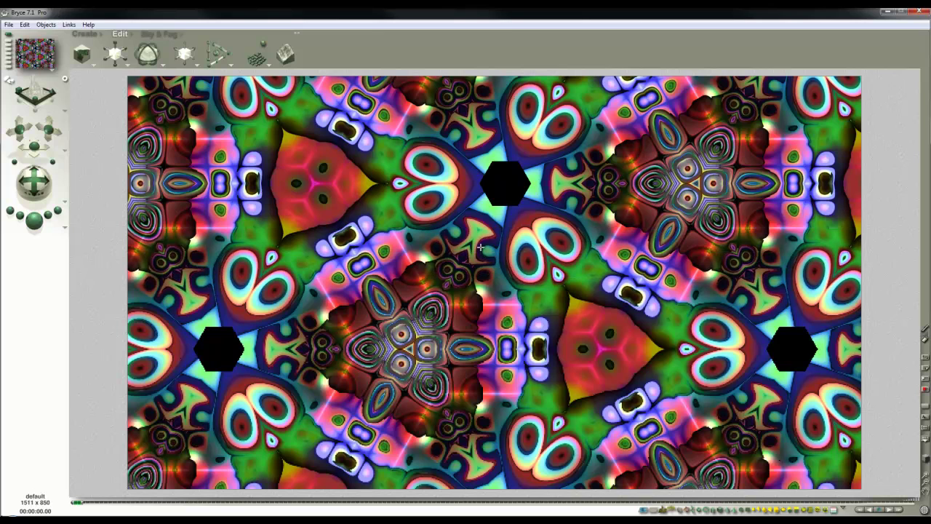
Clear the render, pick 2D Face 1 from the overlapping objects, and open its material
click(524, 231)
ctrl+click(646, 216)
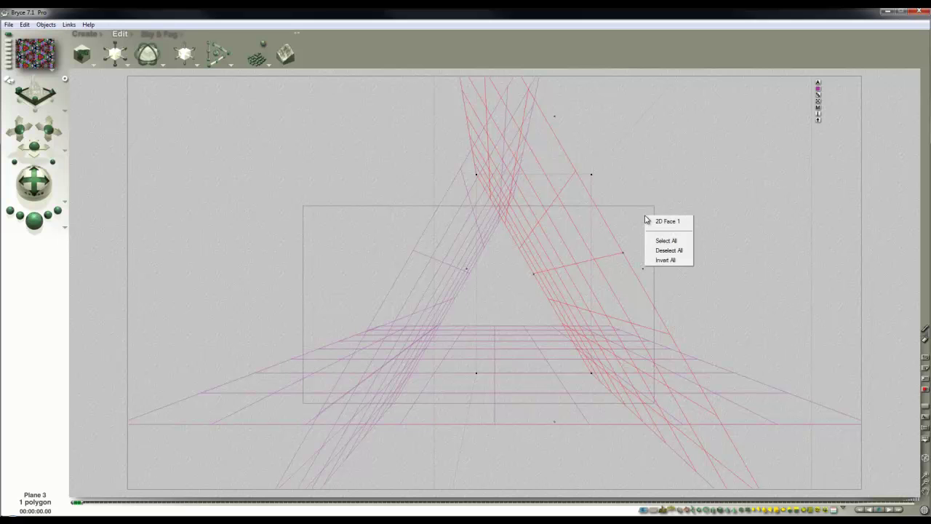
click(655, 218)
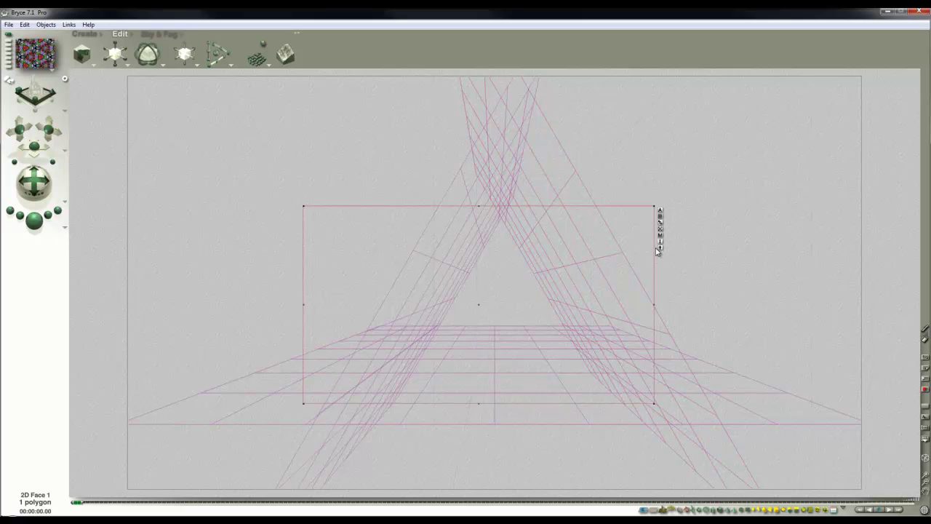
click(661, 235)
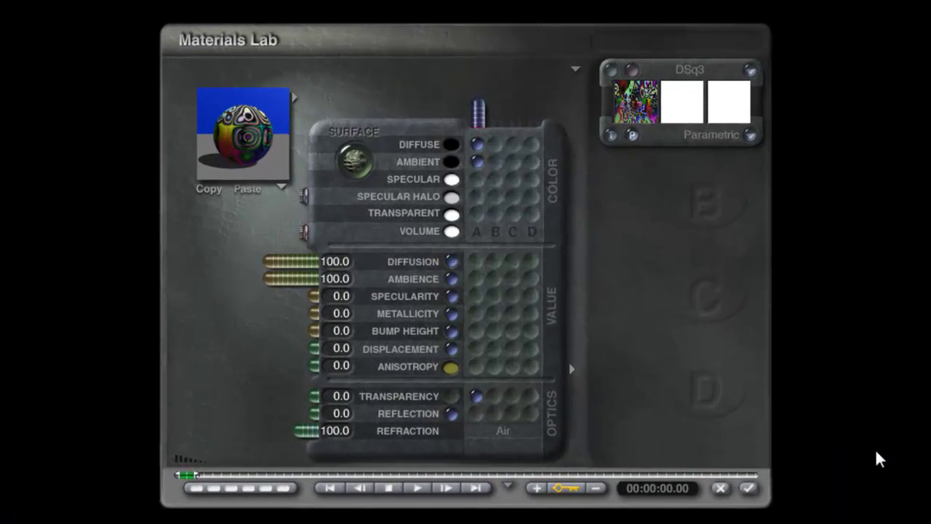
Paste a copy of the DSq3 picture into the alpha slot, drive Diffusion from channel A, and apply
click(633, 72)
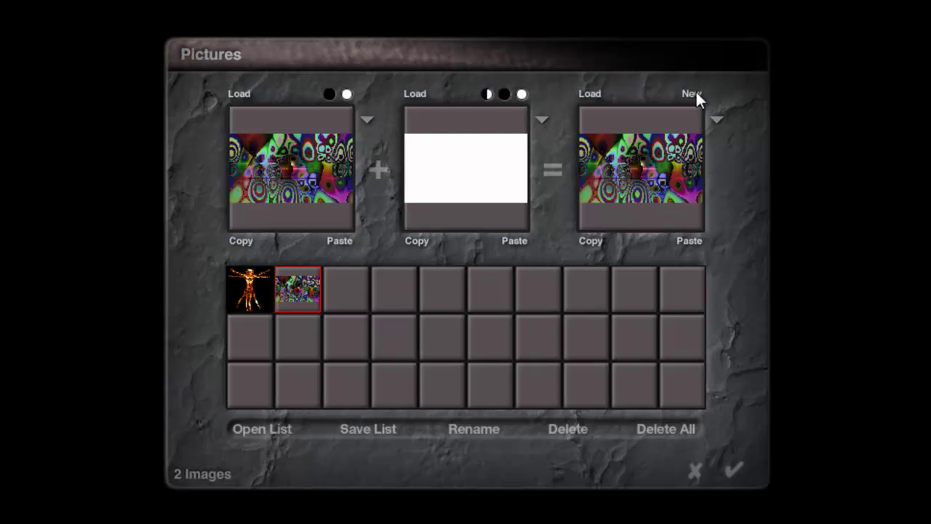
click(246, 242)
click(518, 242)
click(518, 277)
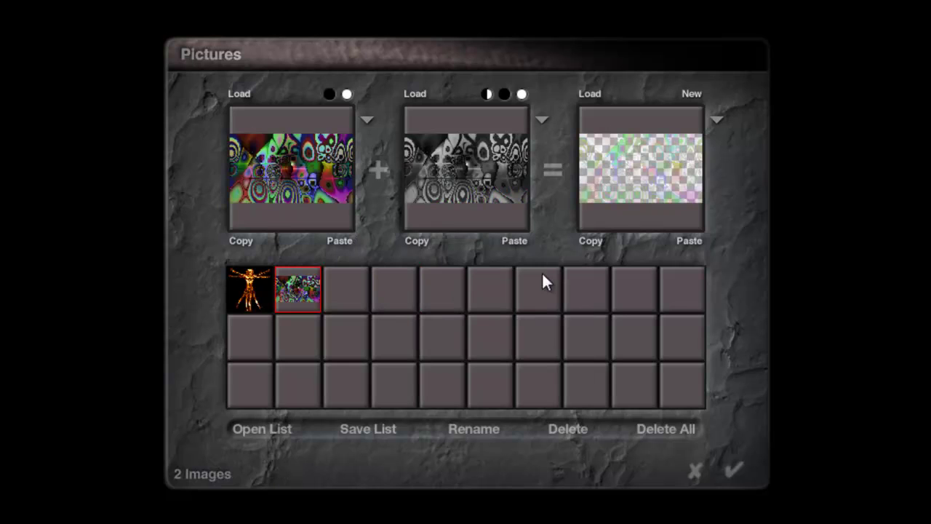
click(734, 470)
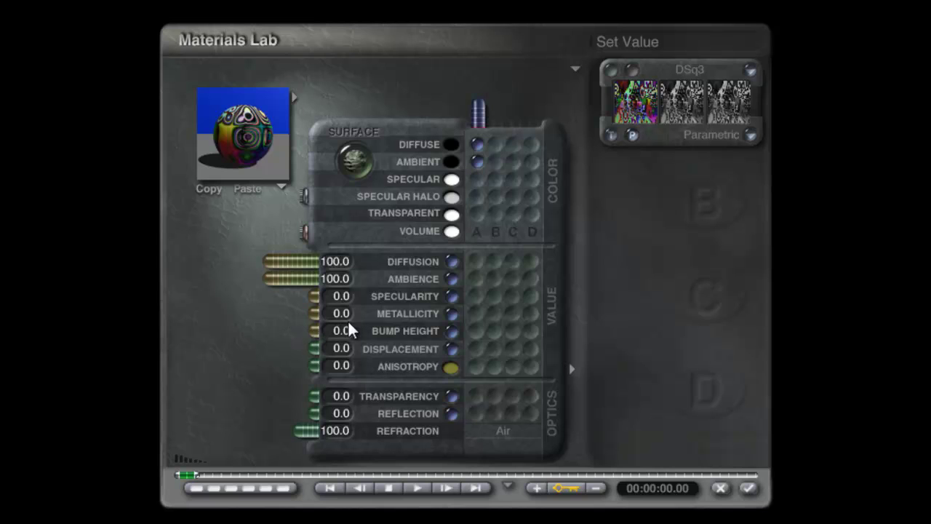
click(476, 262)
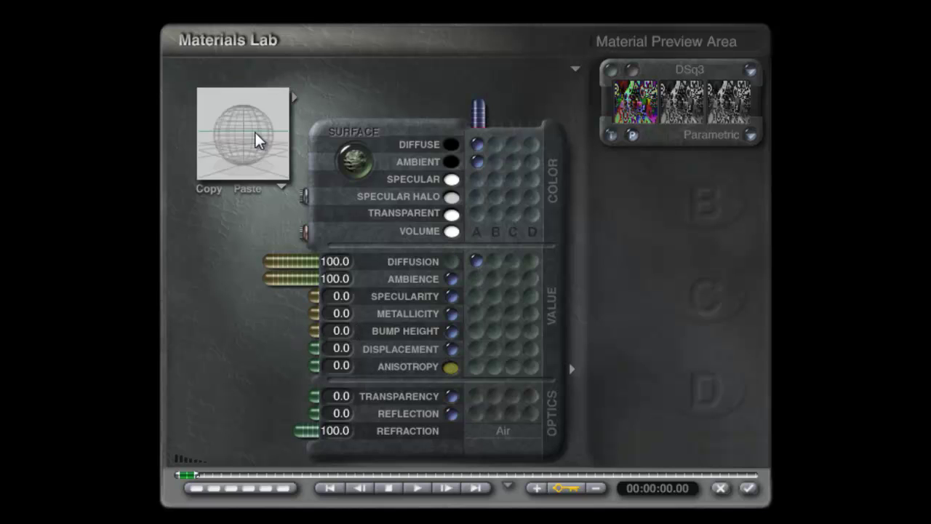
click(748, 488)
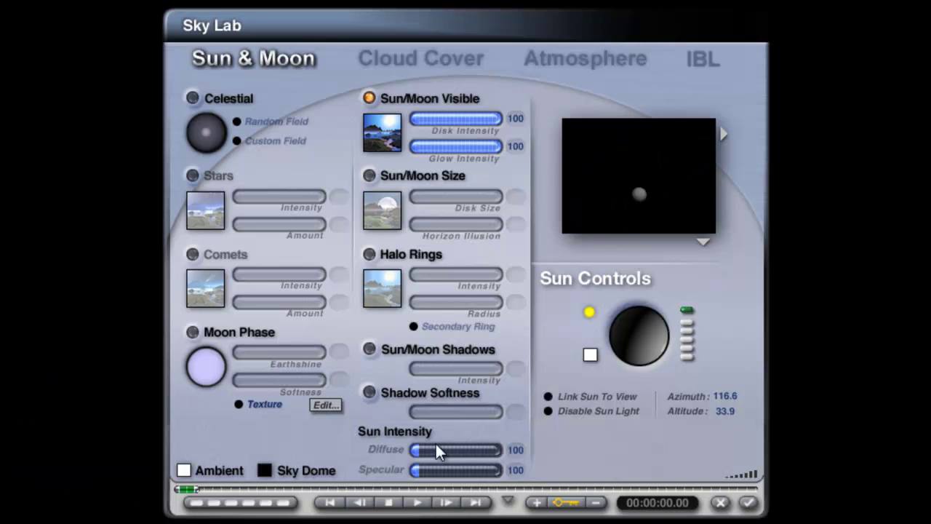
Set the sun's diffuse intensity to 999 and show the sky preview as Render in Scene
drag(419, 450, 438, 450)
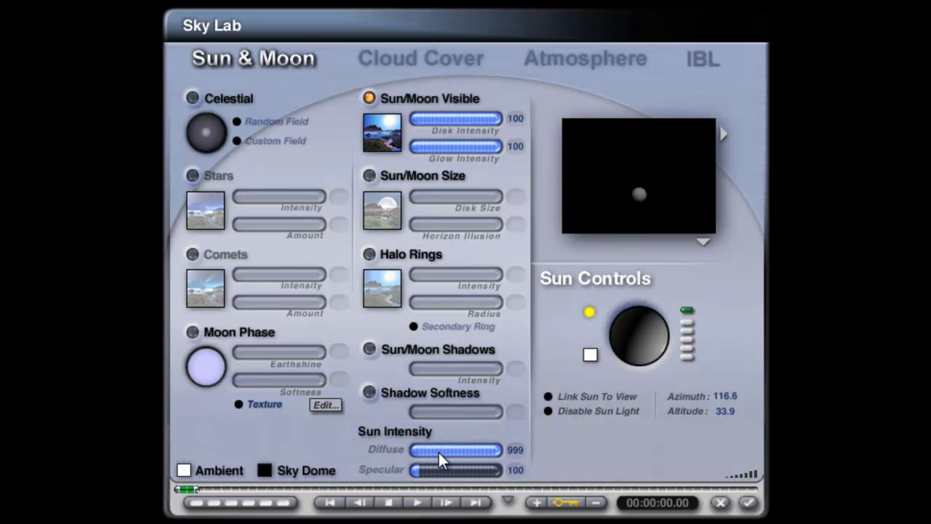
click(703, 240)
click(710, 248)
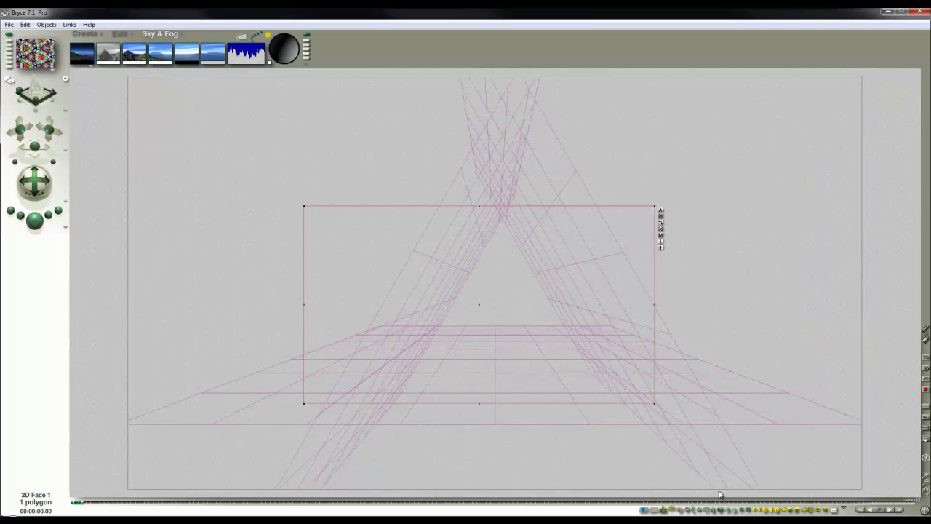
Set the Reflection of all three infinite mirror planes to 65
click(657, 511)
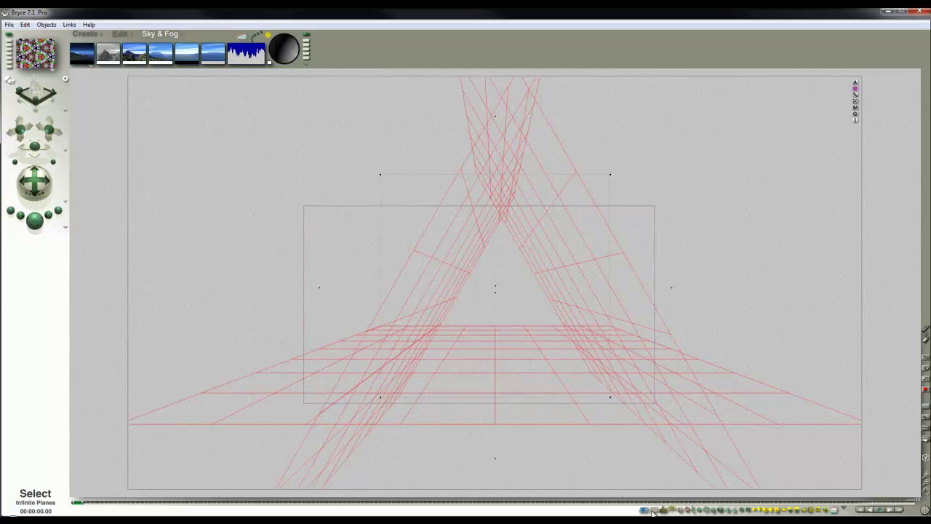
click(856, 109)
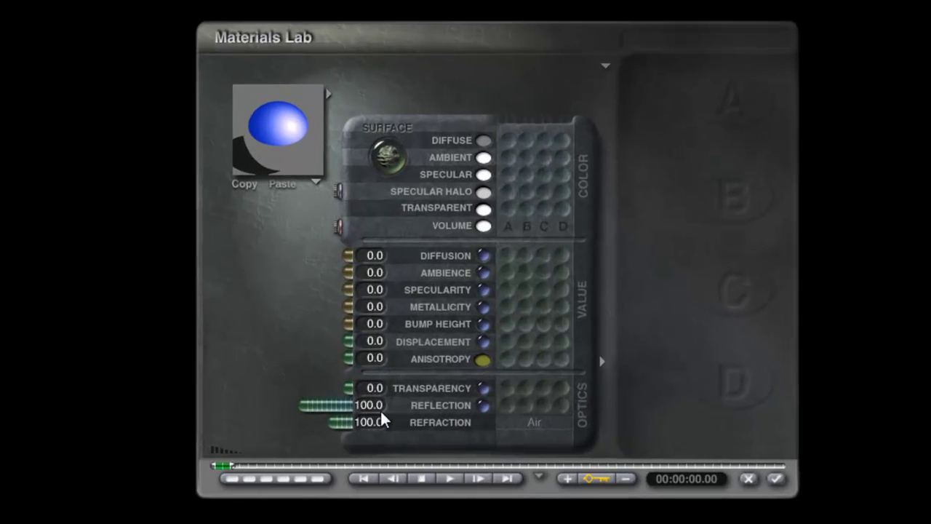
click(371, 412)
text(65)
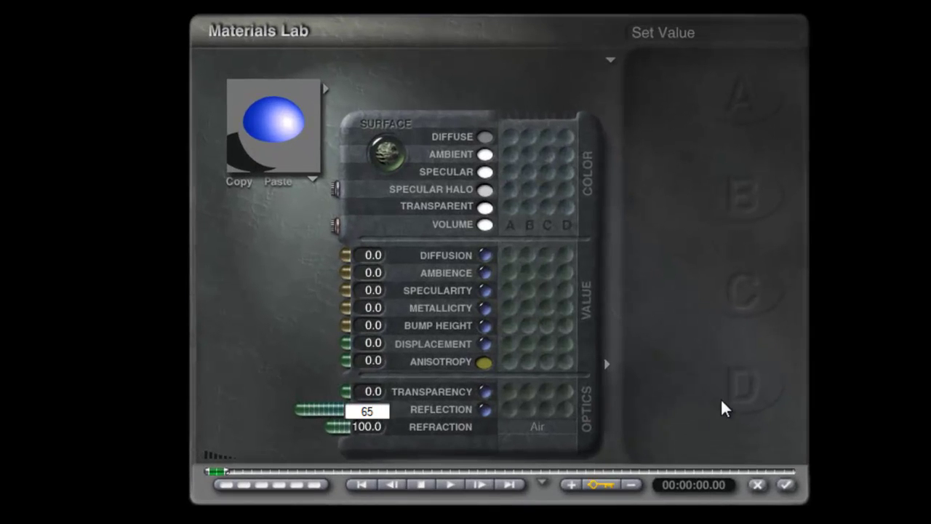
key(Return)
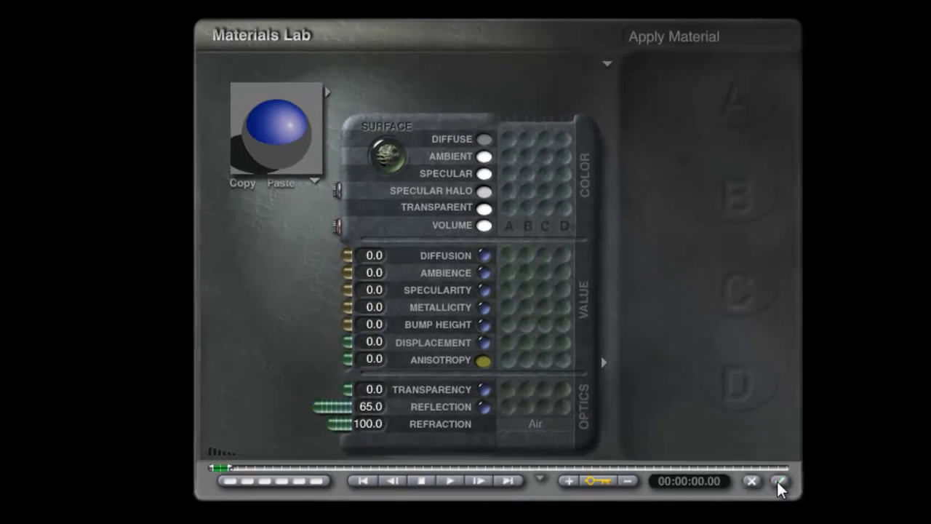
click(785, 486)
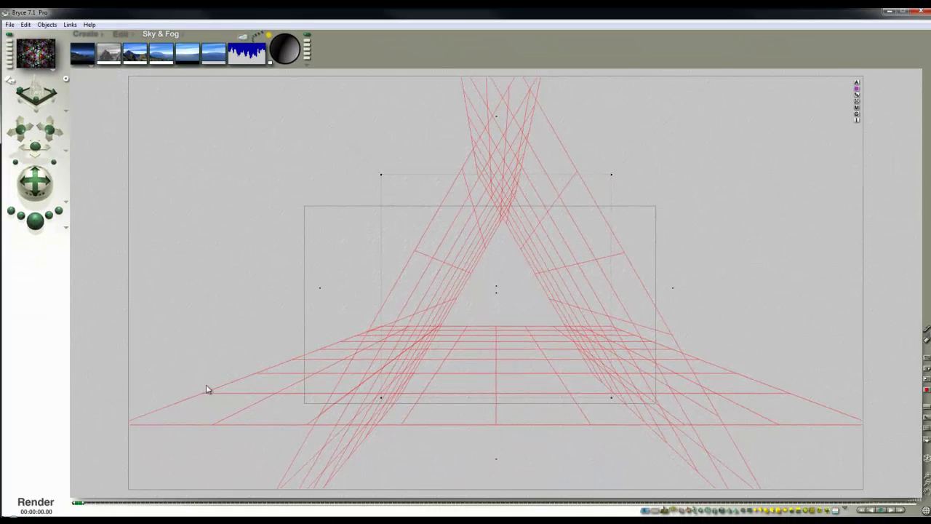
Render the scene, widen the camera's field of view, then stop the render
key(ctrl+r)
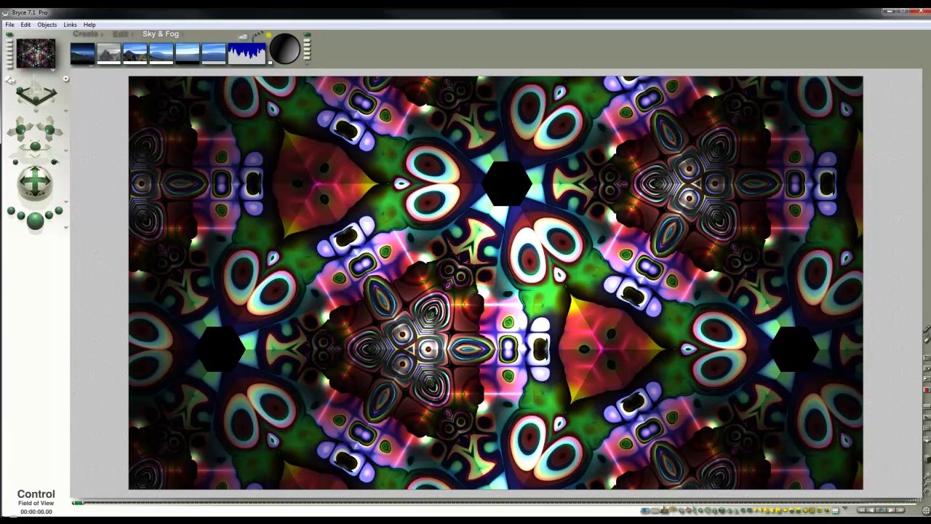
drag(55, 162, 79, 162)
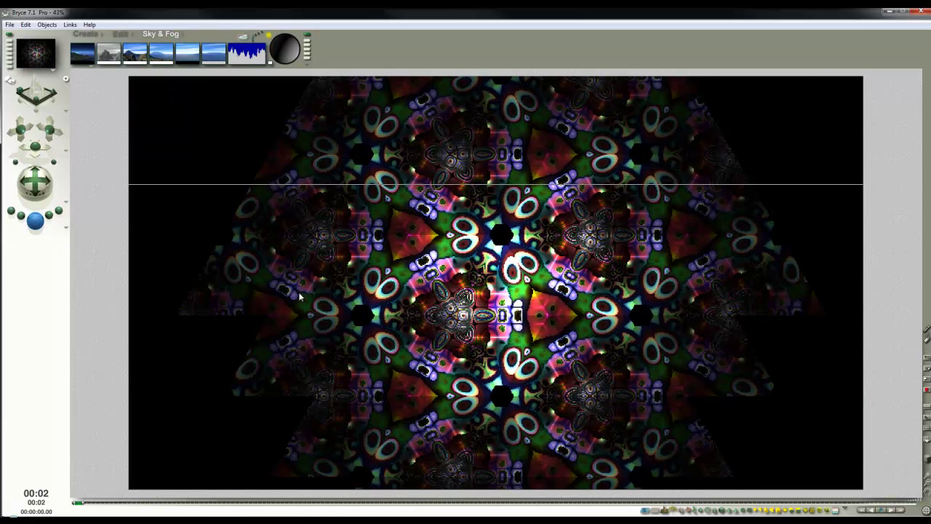
click(627, 287)
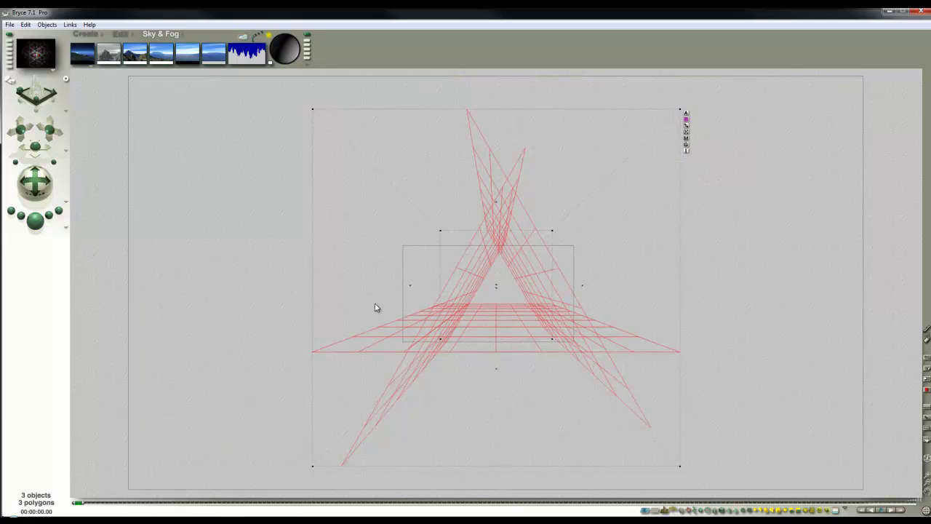
Set Maximum Ray Depth to 12 in the Render Options
click(68, 229)
click(94, 284)
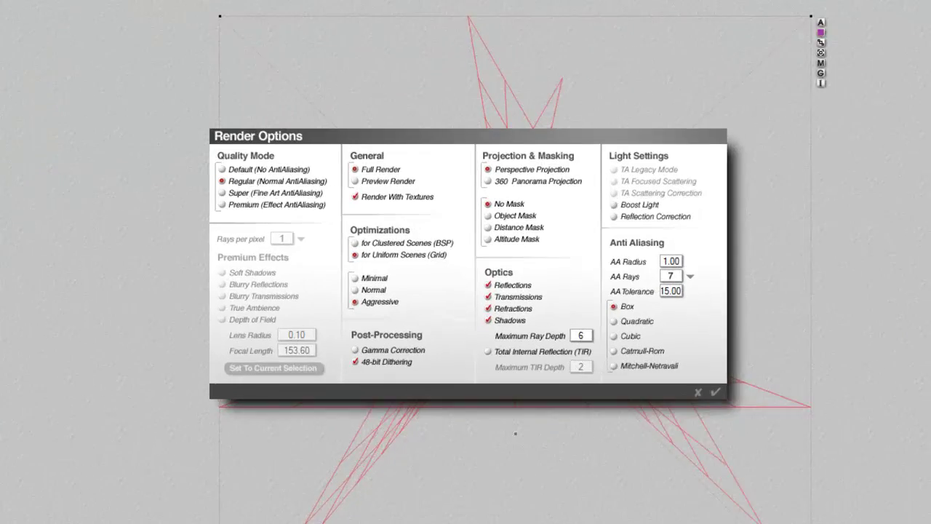
click(646, 383)
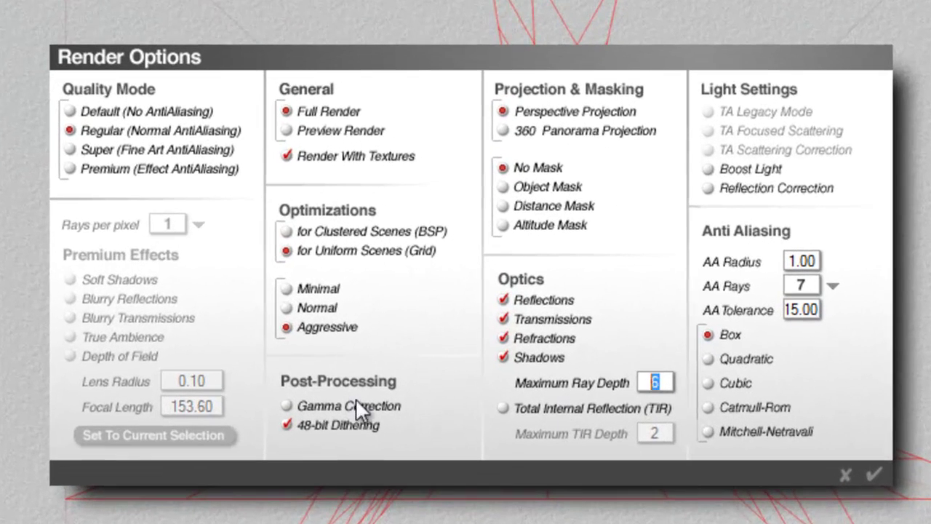
text(12)
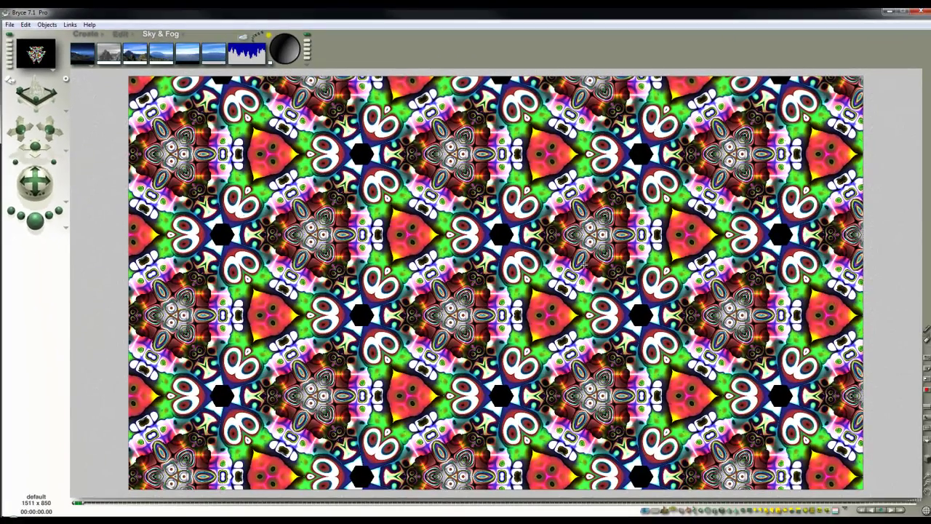
Set the mirror planes' material Reflection to 75, then return to the wireframe view
click(591, 245)
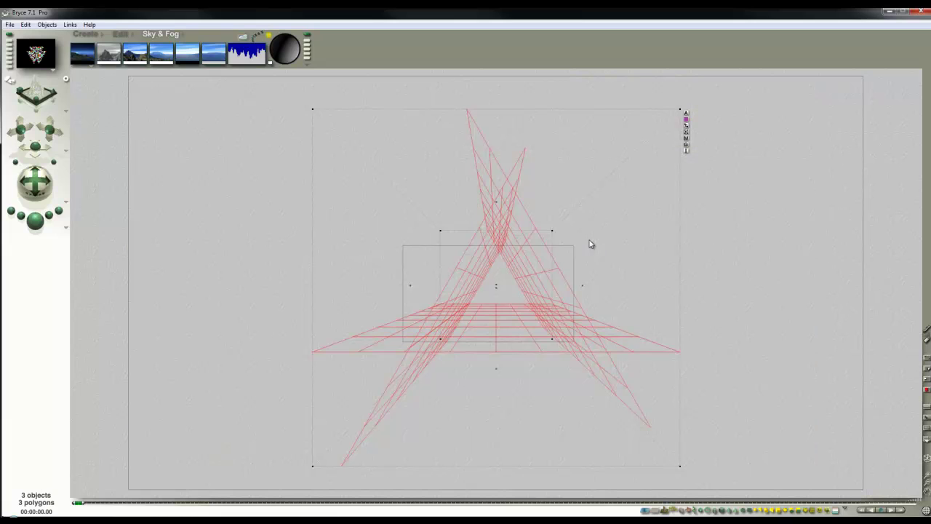
click(686, 137)
click(348, 416)
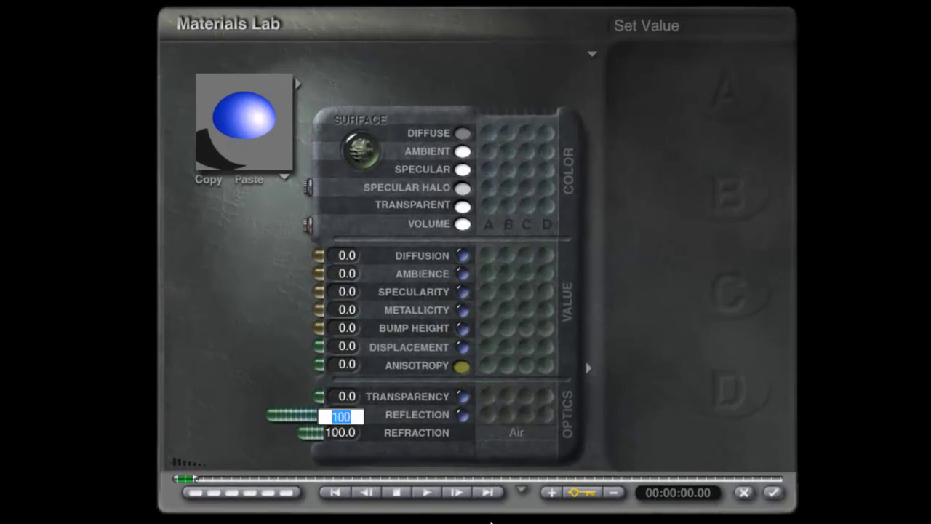
text(75)
key(Return)
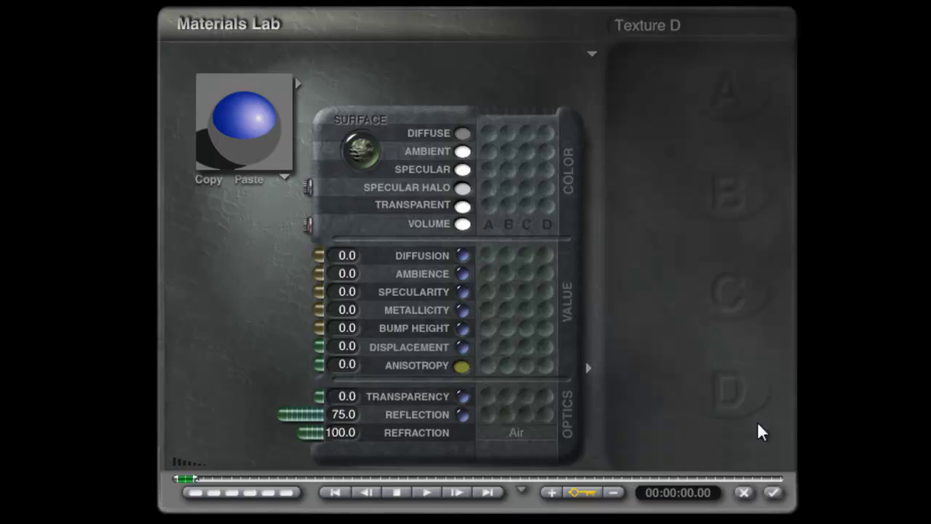
click(772, 493)
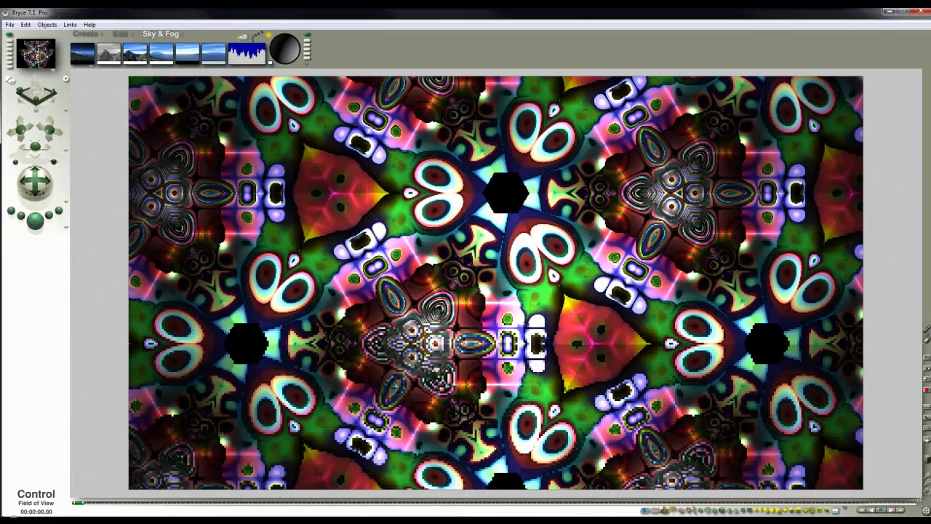
click(35, 182)
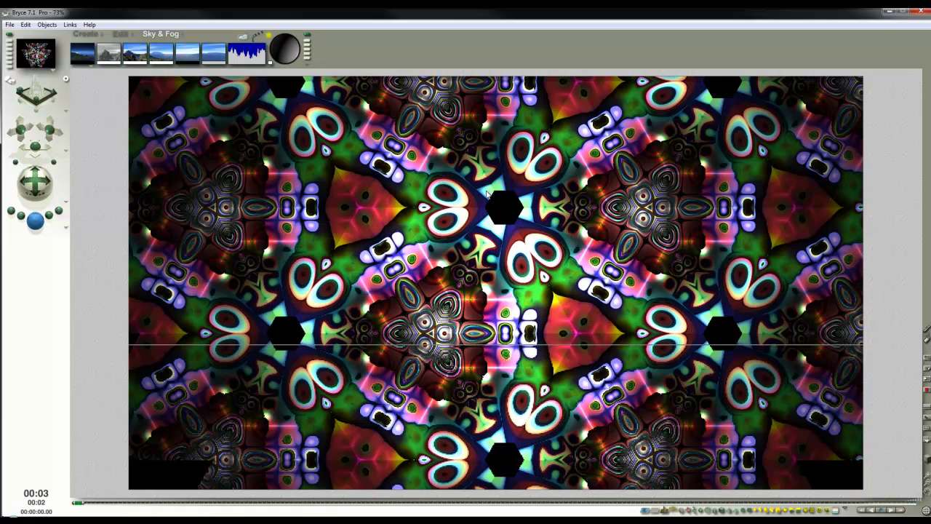
Change the Document Setup aspect ratio from 1.778 to 1:1 for an 850 x 850 frame
click(443, 273)
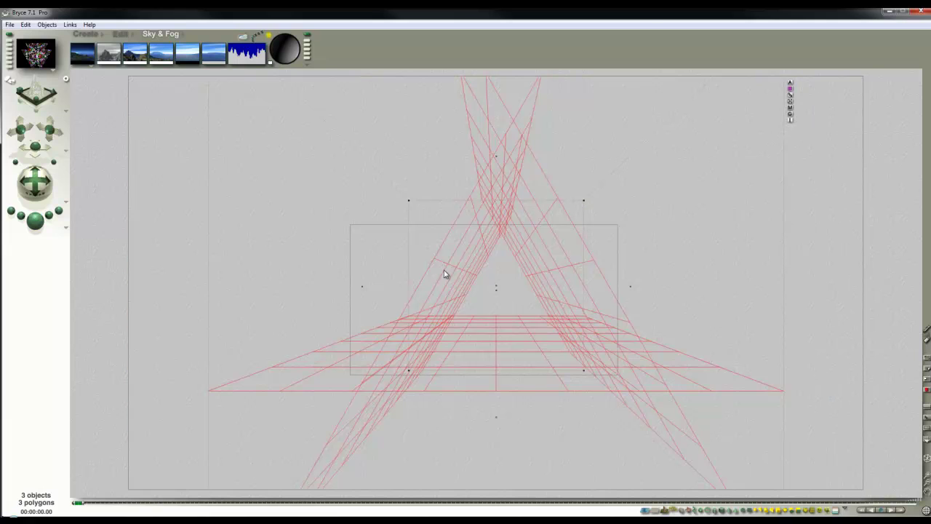
click(9, 24)
click(36, 46)
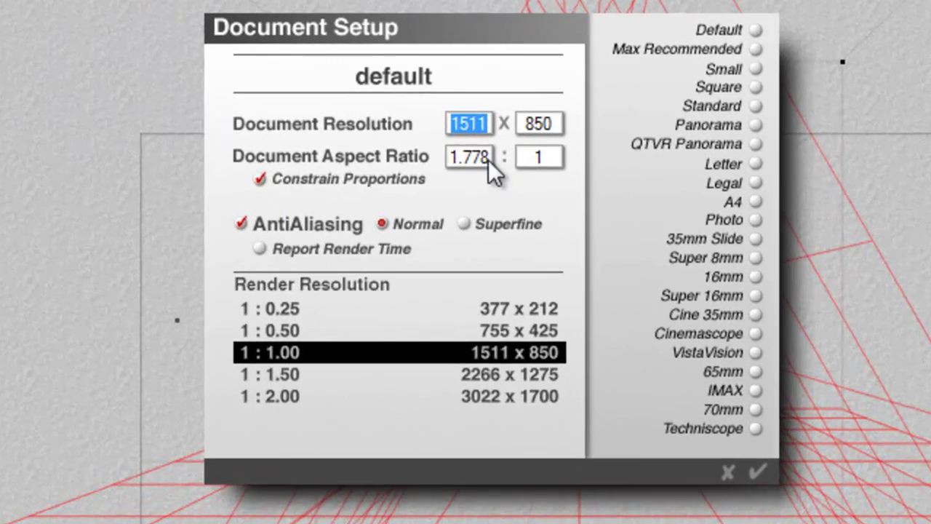
click(465, 180)
text(1)
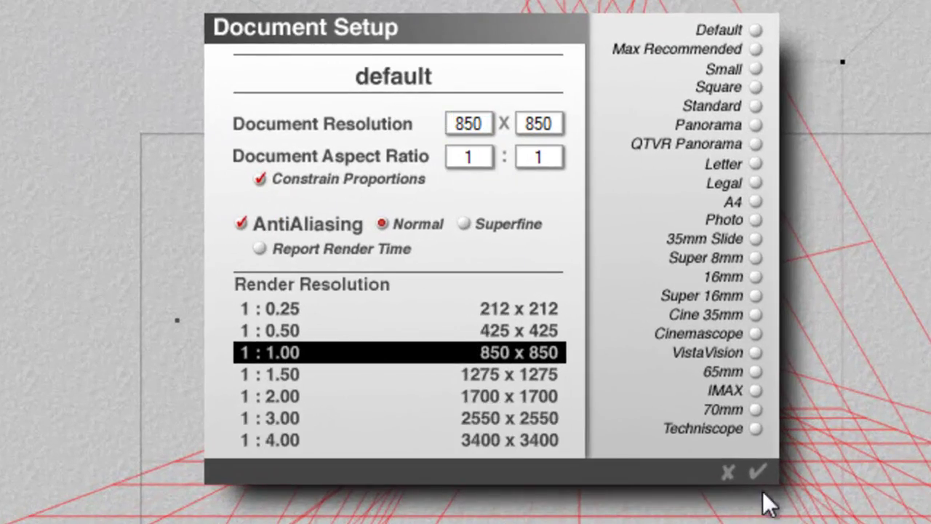
click(756, 472)
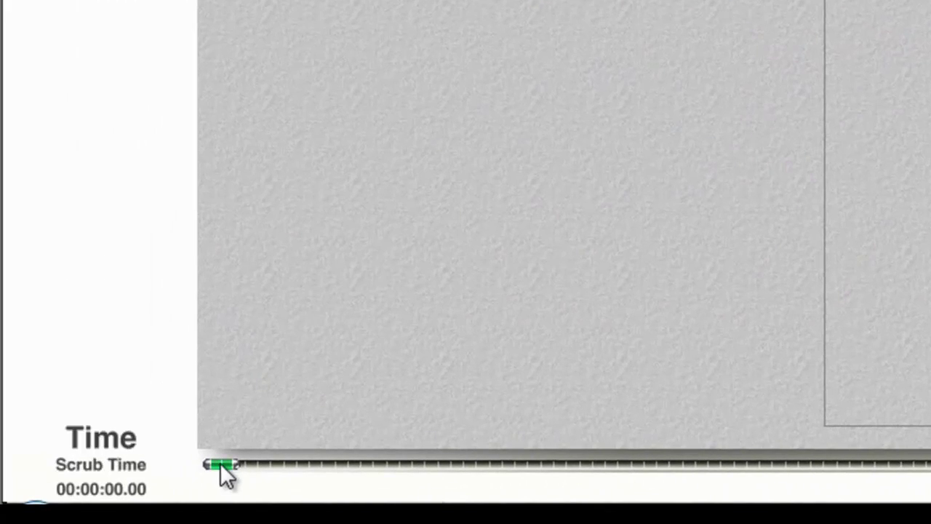
Rotate 2D Face 1 and set its Rotate Z value to 1 in Object Attributes
mouse_move(220, 463)
mouse_down()
mouse_move(261, 463)
mouse_move(230, 463)
mouse_up()
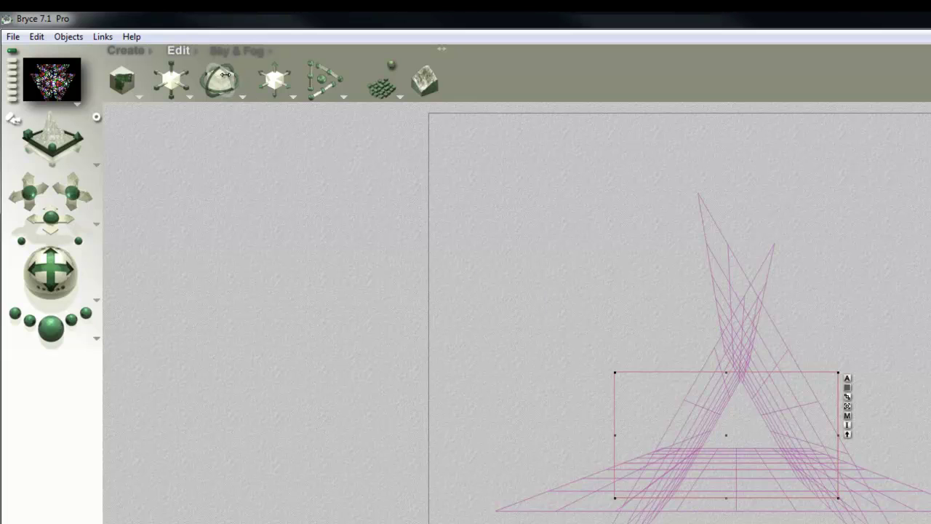
drag(232, 79, 226, 80)
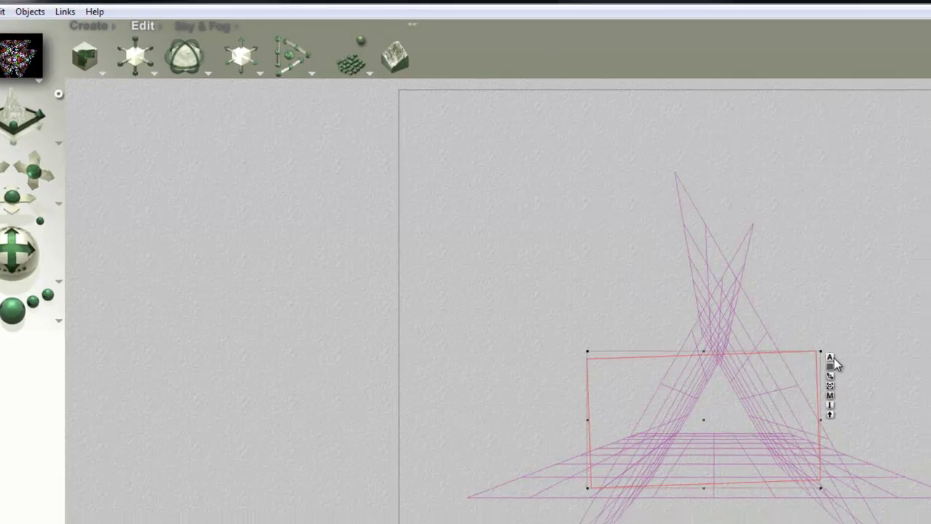
click(851, 373)
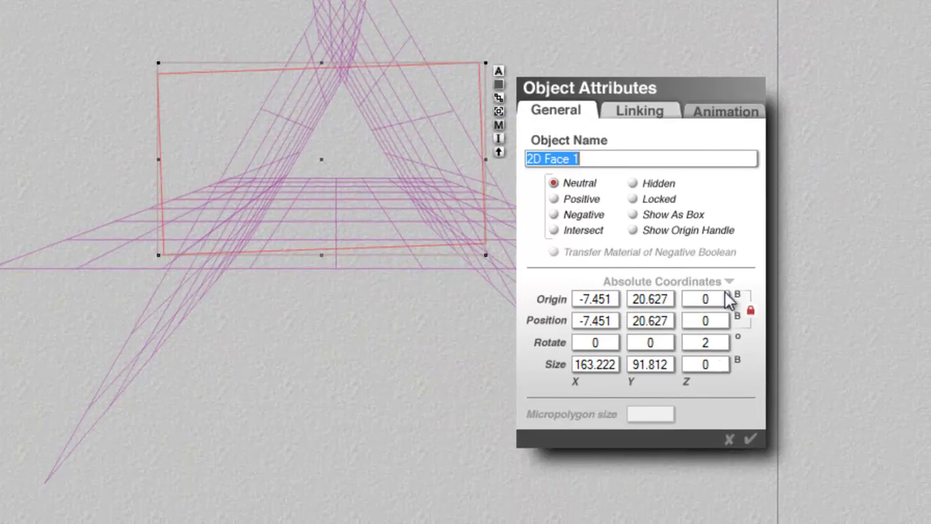
click(713, 346)
text(1)
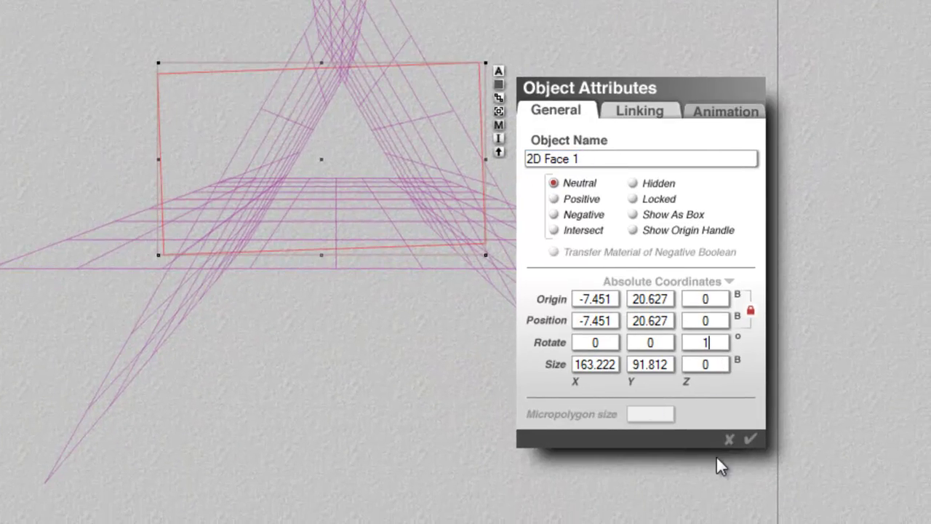
click(750, 438)
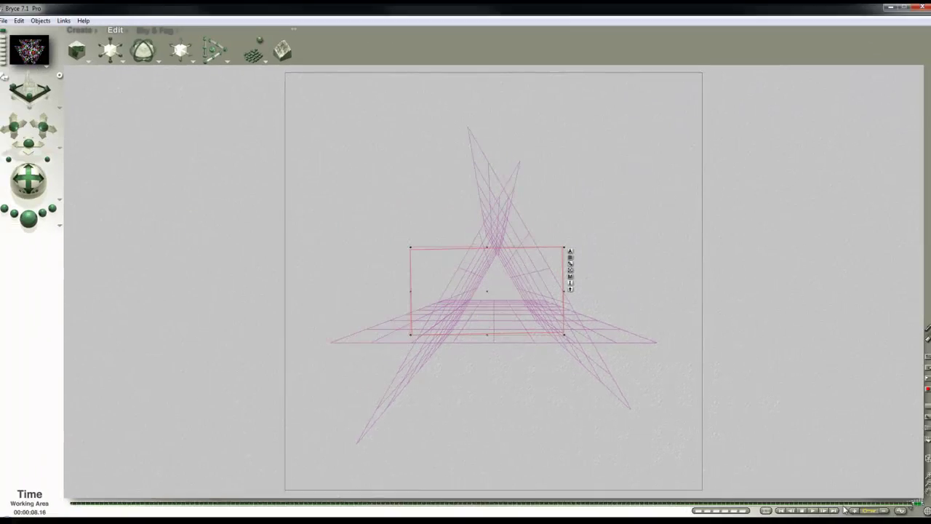
Scrub the timeline to preview the face rotating, then return to the first frame
mouse_move(913, 507)
mouse_down()
mouse_move(903, 507)
mouse_move(918, 506)
mouse_up()
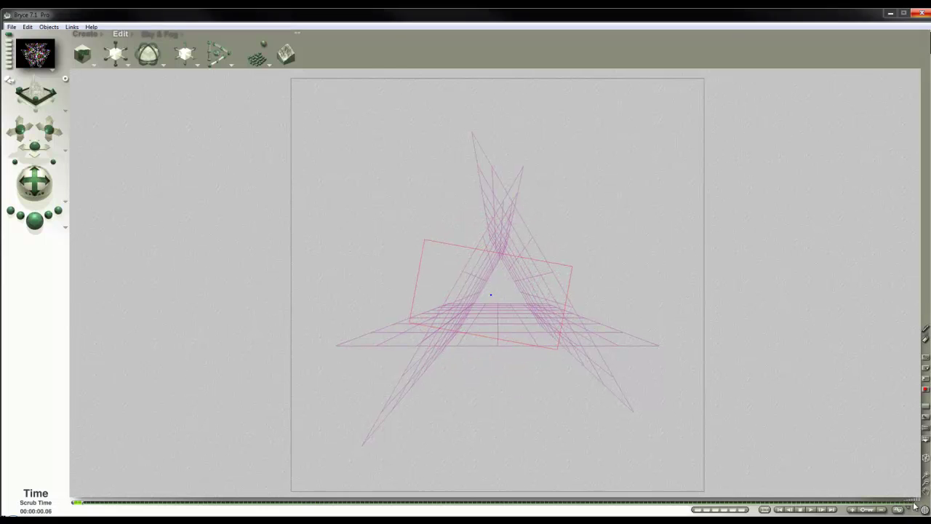
click(77, 501)
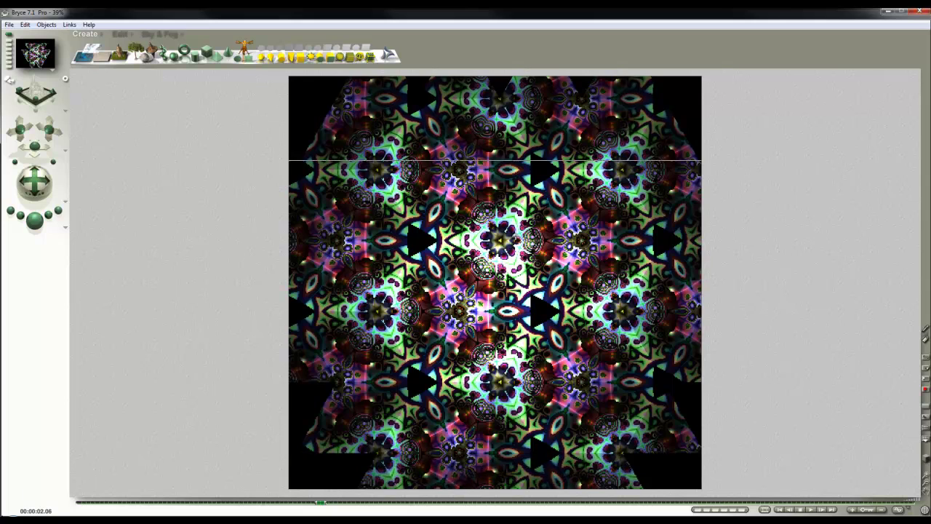
drag(320, 502, 77, 501)
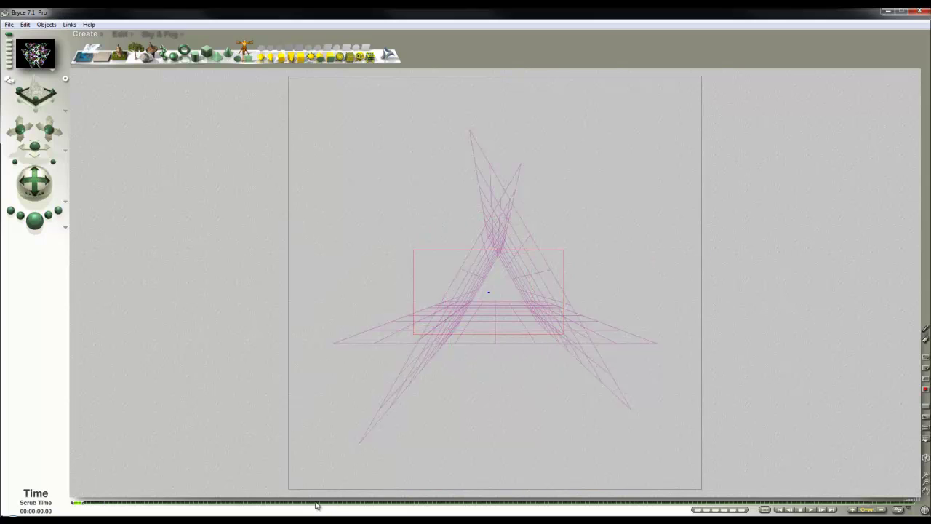
click(495, 291)
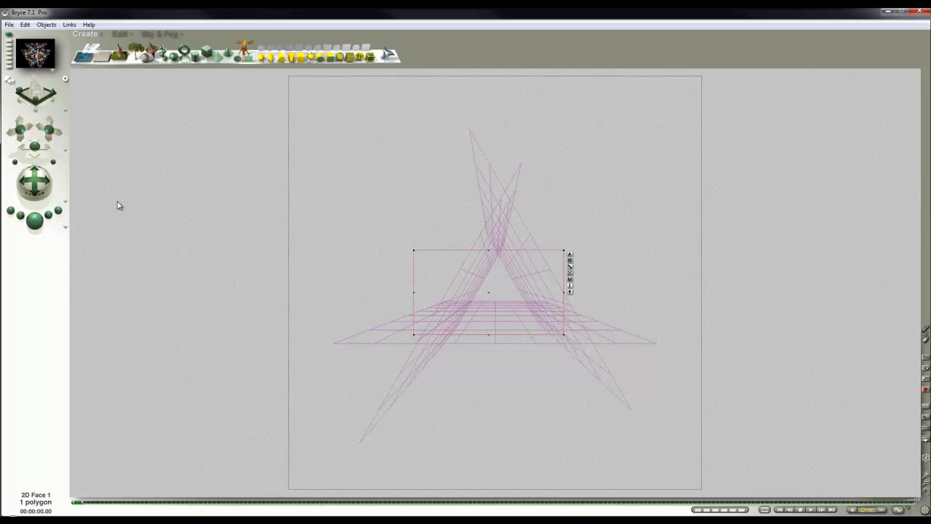
Render the animation to a movie file named Animation on the Desktop
click(9, 24)
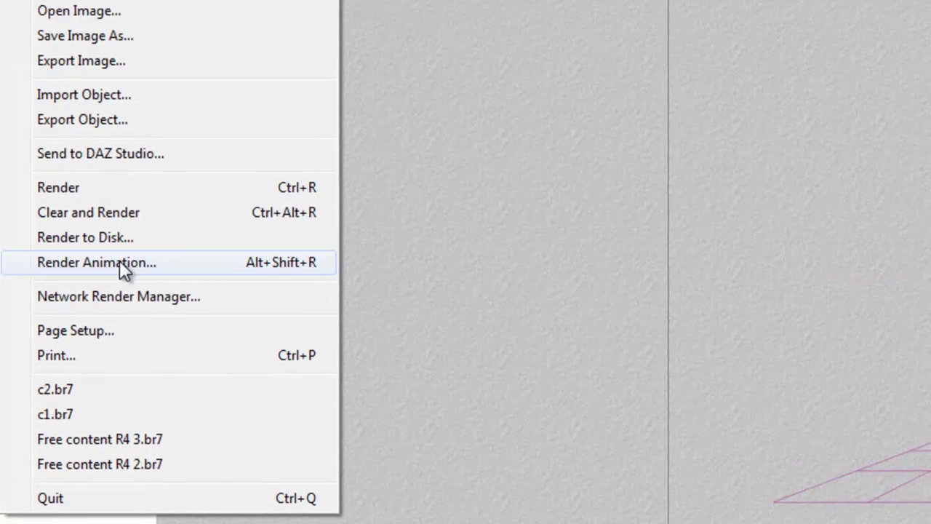
click(122, 263)
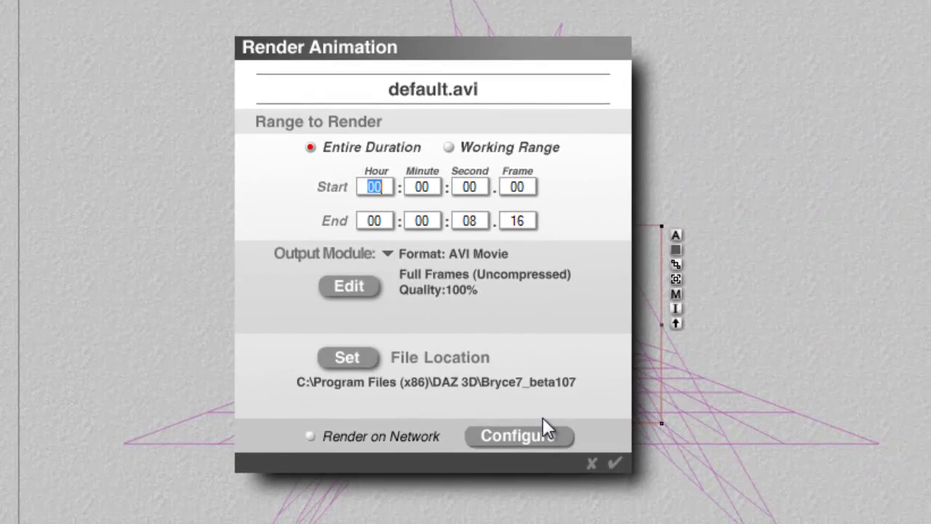
click(361, 360)
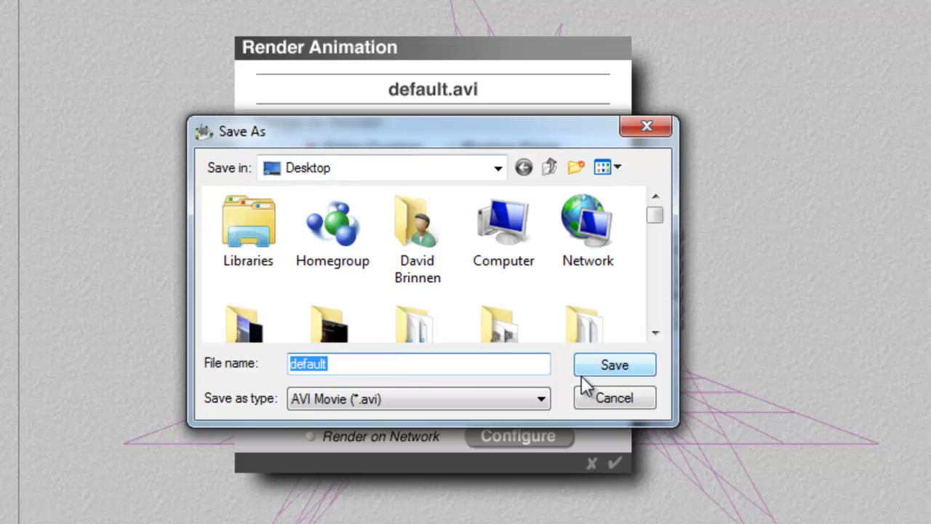
text(Animatio)
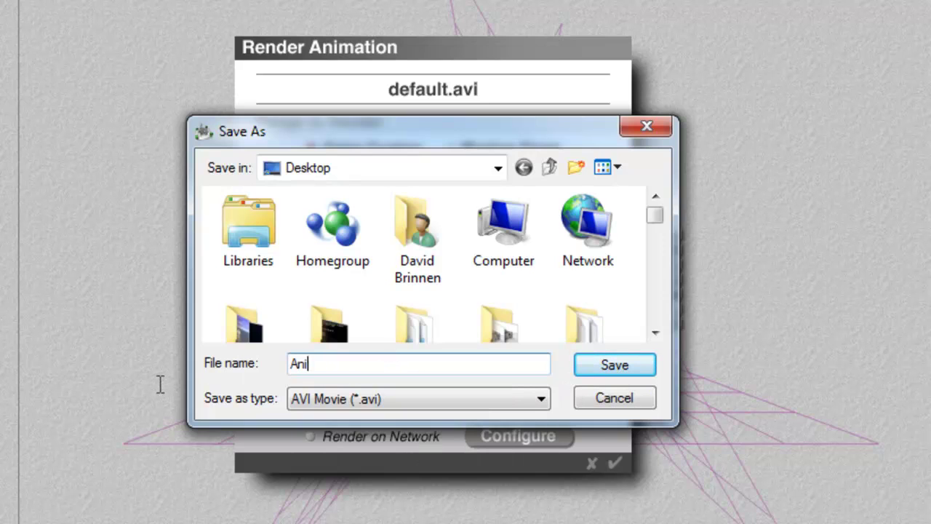
key(Return)
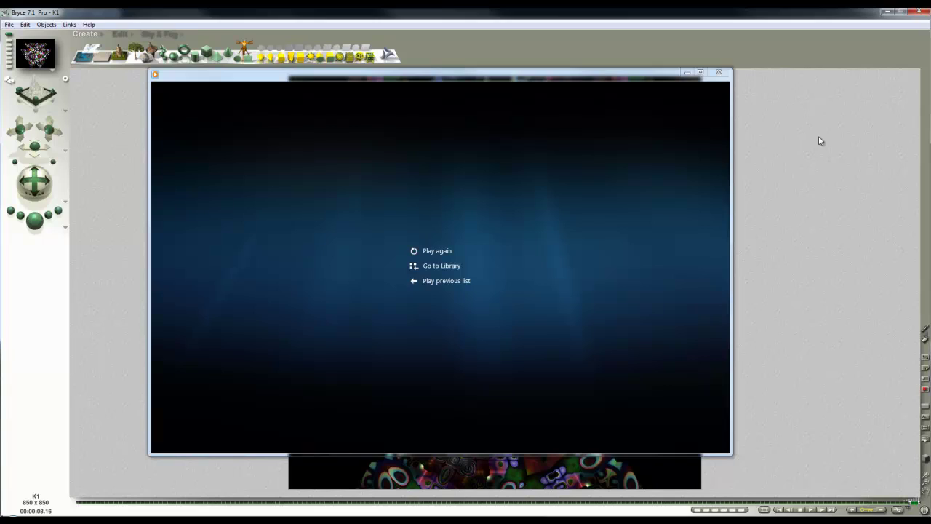
Replay the kaleidoscope movie in Windows Media Player with Repeat turned on
click(440, 252)
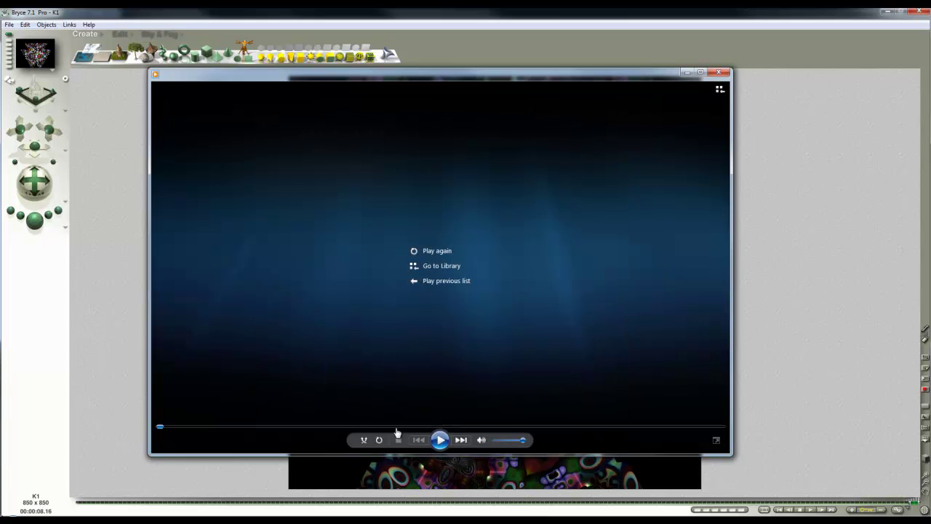
click(379, 440)
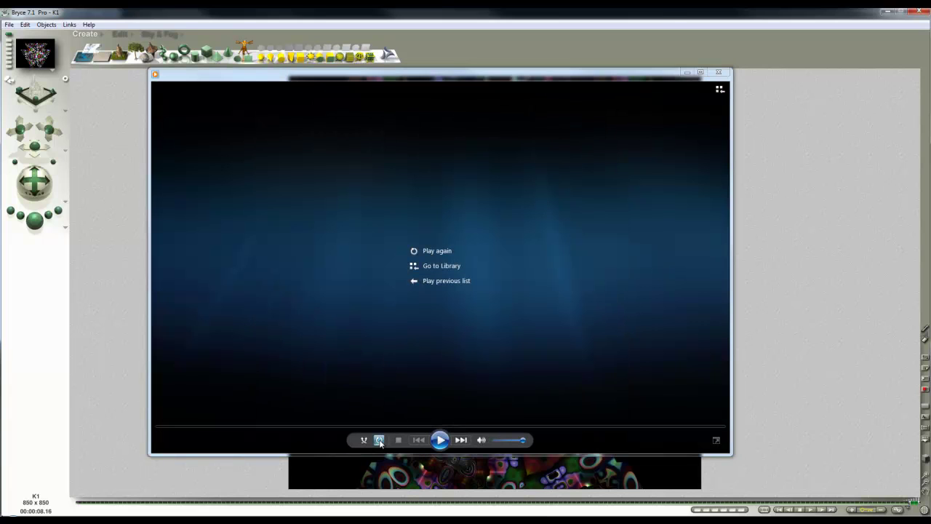
click(441, 440)
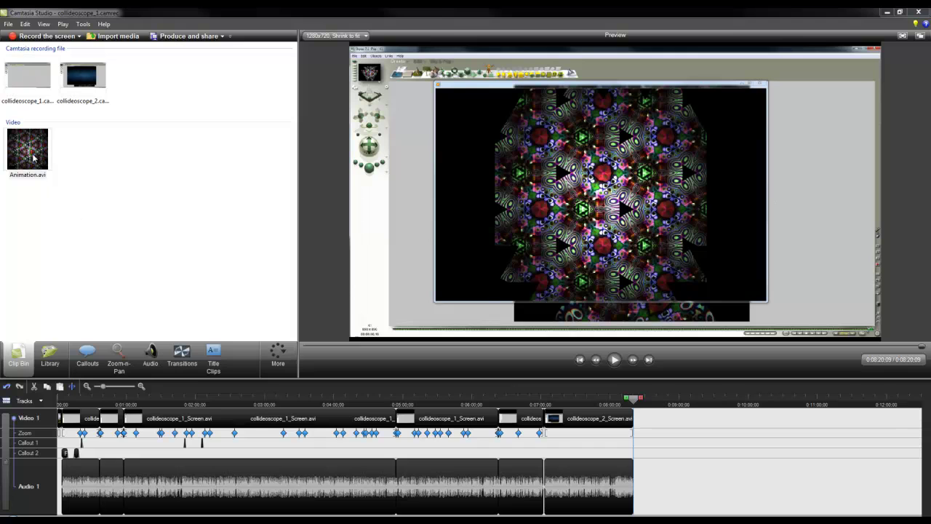
Place Animation.avi at the end of Video 1 and preview it by playing and scrubbing
drag(32, 157, 640, 419)
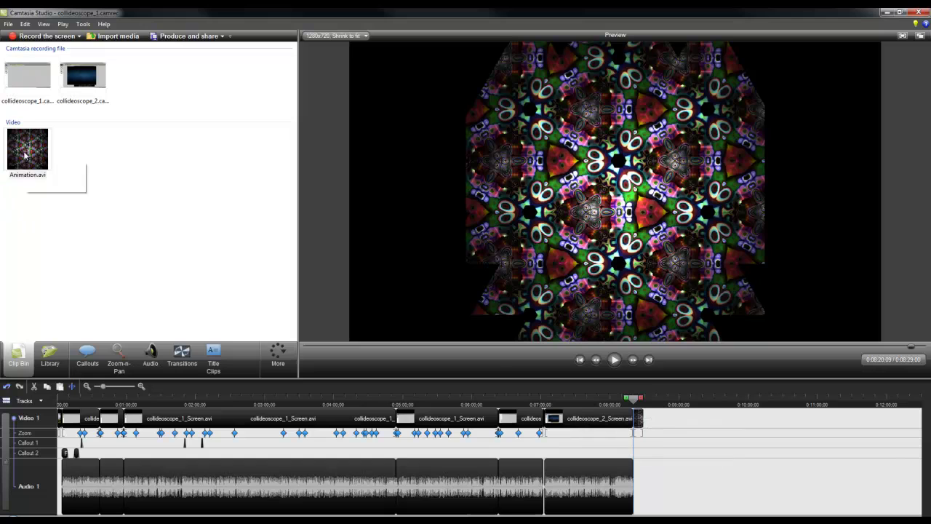
drag(32, 164, 633, 399)
click(615, 361)
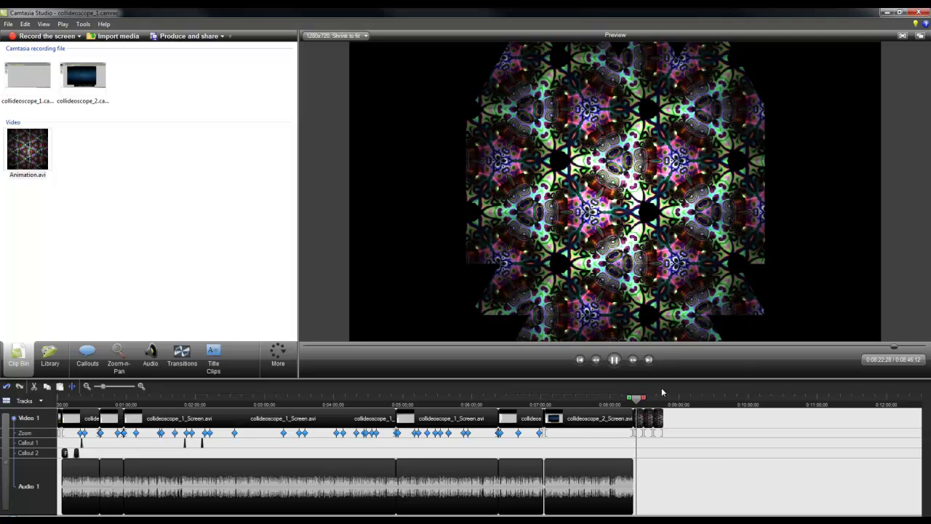
click(615, 360)
drag(636, 398, 664, 399)
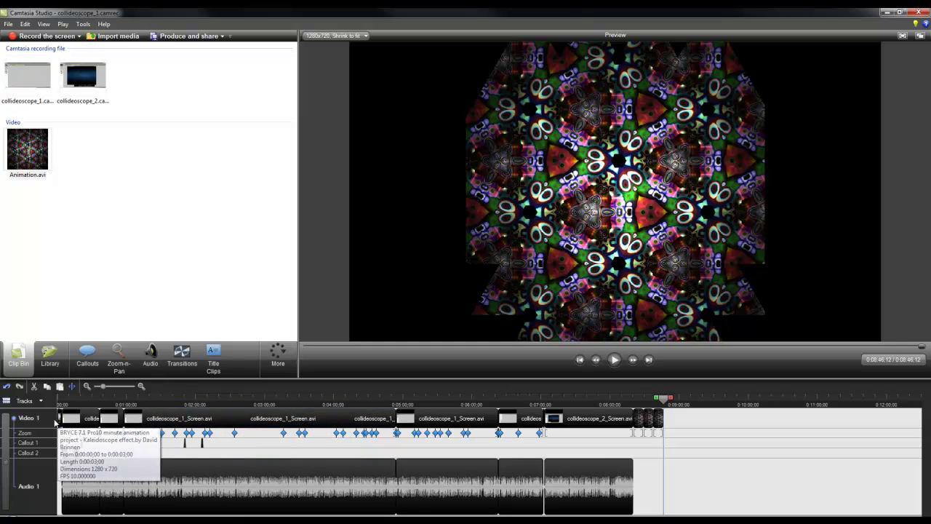
drag(664, 399, 61, 401)
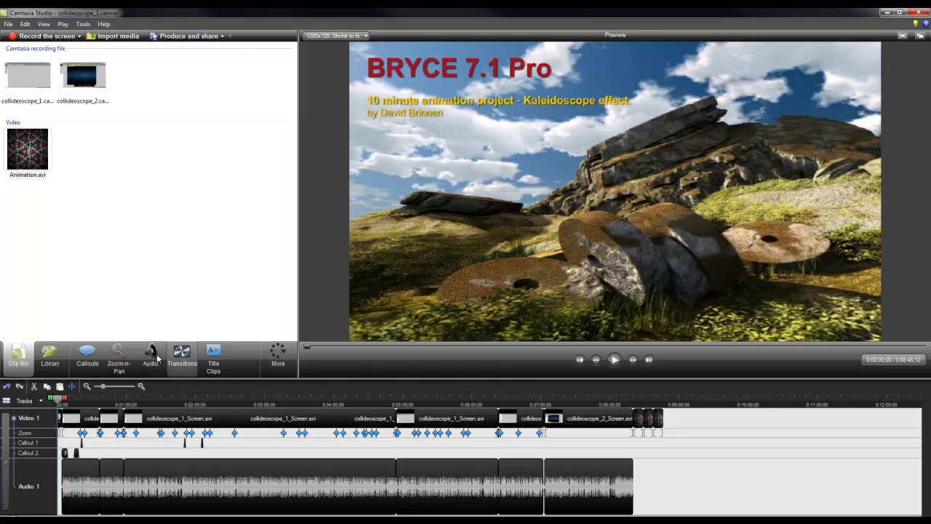
drag(55, 401, 664, 401)
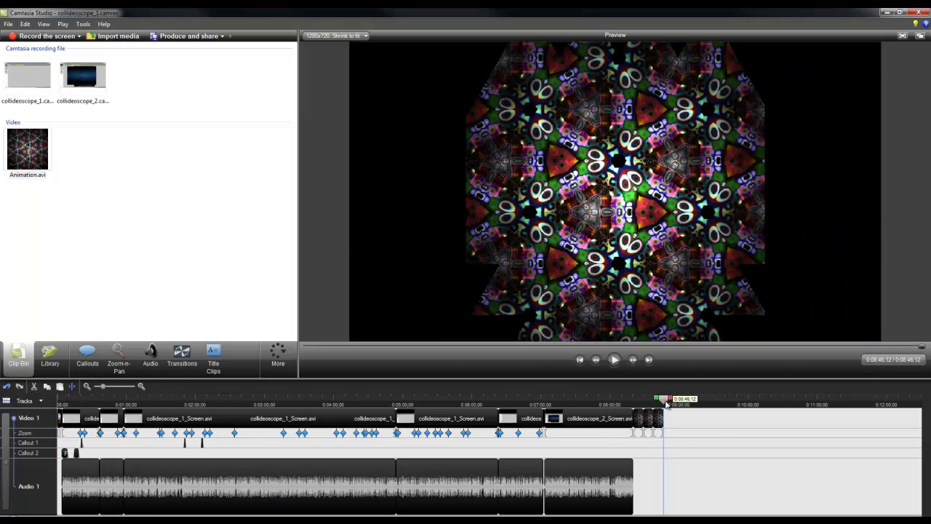